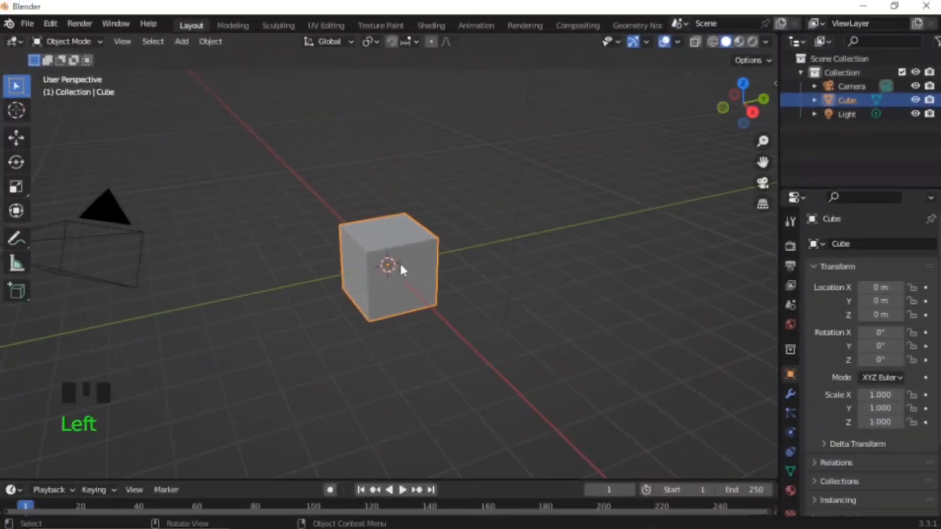
# - Scale the cube to 3 on all axes, then flatten it to a Z scale of about 0.443
pyautogui.press('KP_7')
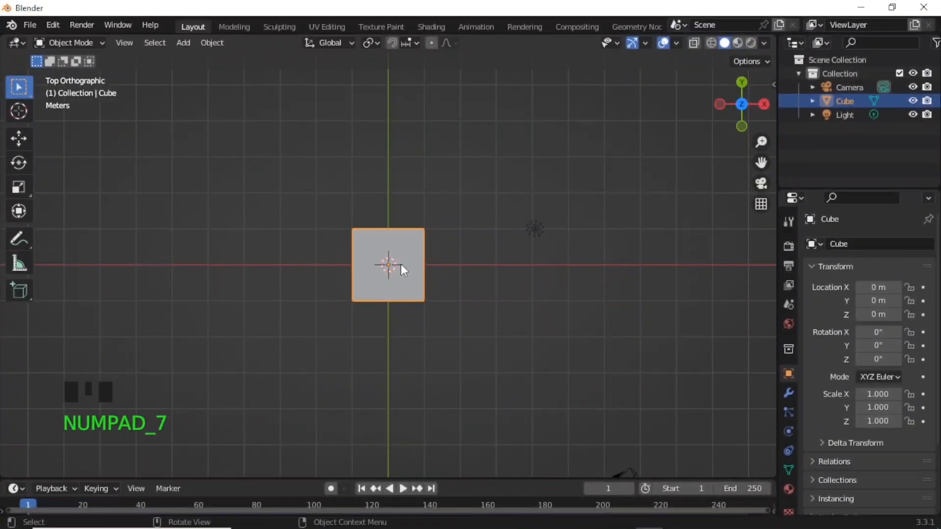
pyautogui.press('s')
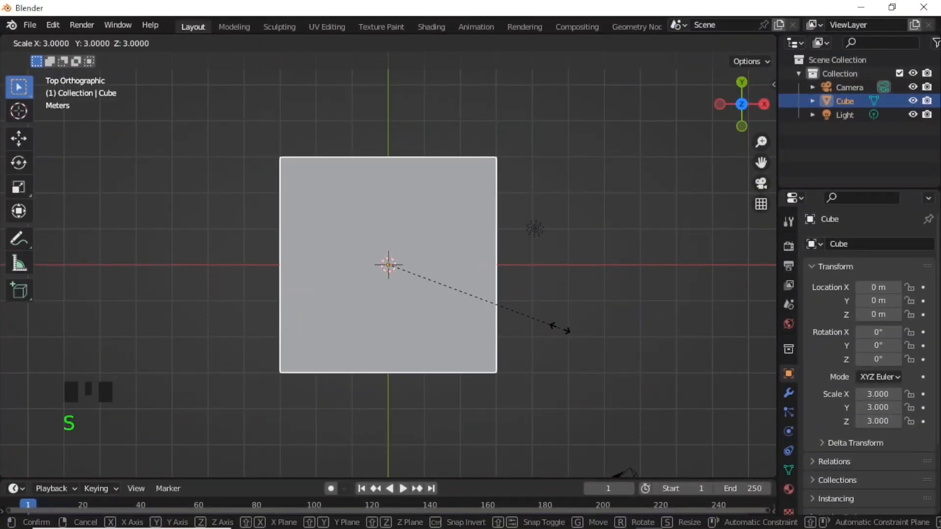
pyautogui.click(539, 335)
pyautogui.press('KP_1')
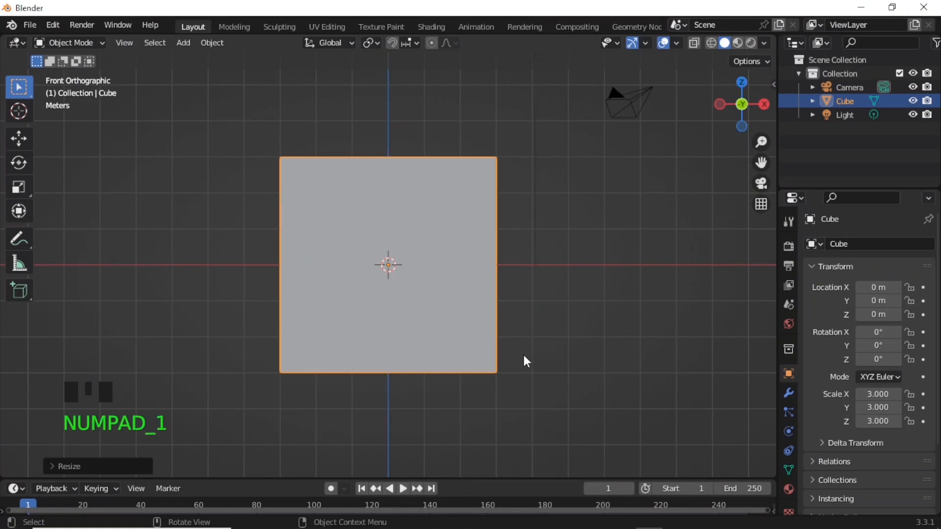
pyautogui.press('s')
pyautogui.press('z')
pyautogui.click(410, 262)
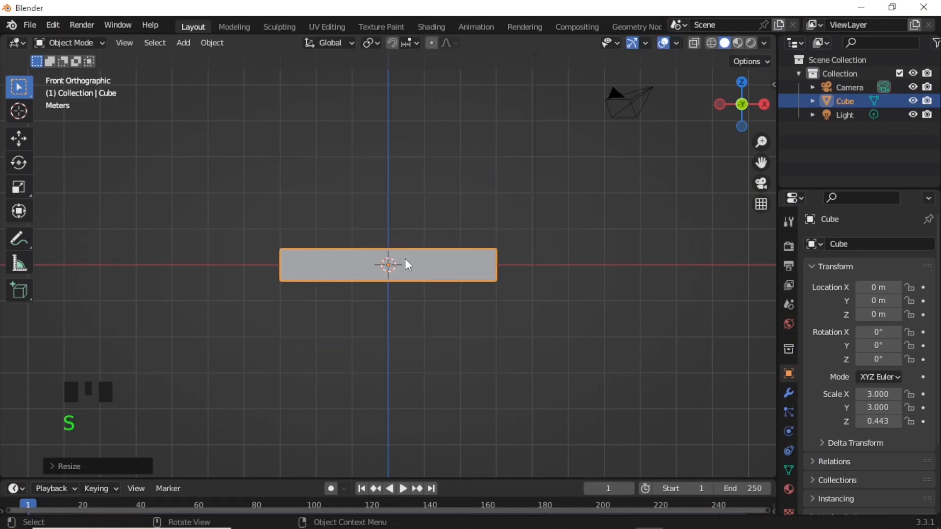
# - In Edit Mode, add two evenly spaced loop cuts running along the Y direction of the seat slab
pyautogui.press('KP_7')
pyautogui.press('Tab')
pyautogui.hotkey('ctrl', 'r')
pyautogui.scroll(3, 390, 155)
pyautogui.scroll(-2, 391, 155)
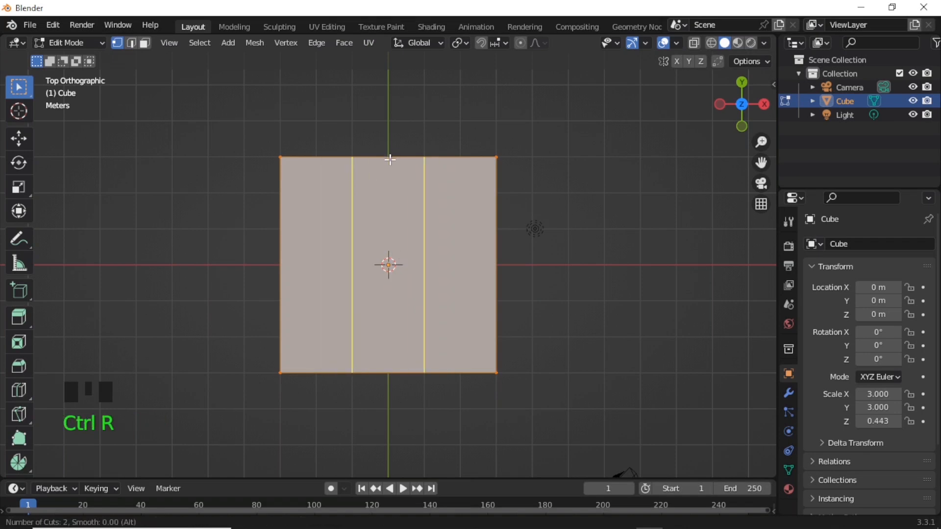
pyautogui.click(390, 155)
pyautogui.rightClick(389, 159)
# - Spread the two new loop cuts apart by scaling them 2.3 along the X axis
pyautogui.press('s')
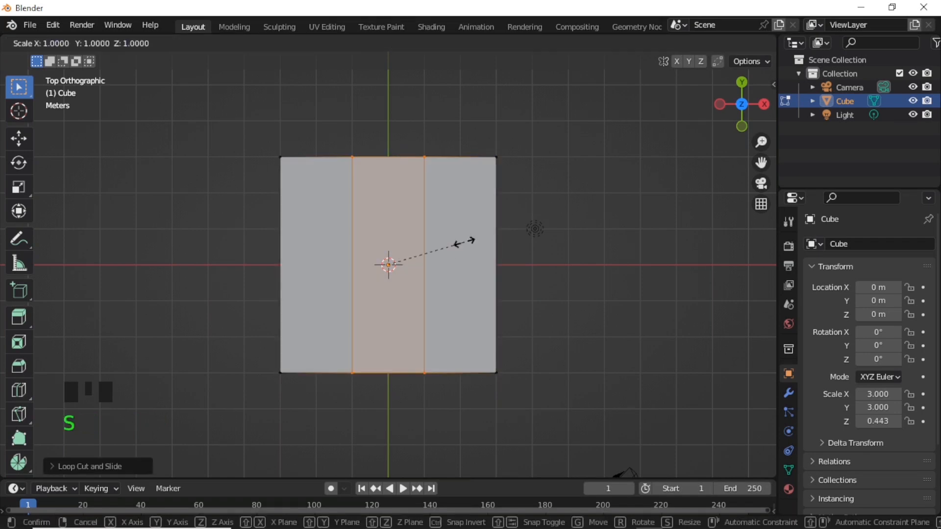
pyautogui.press('x')
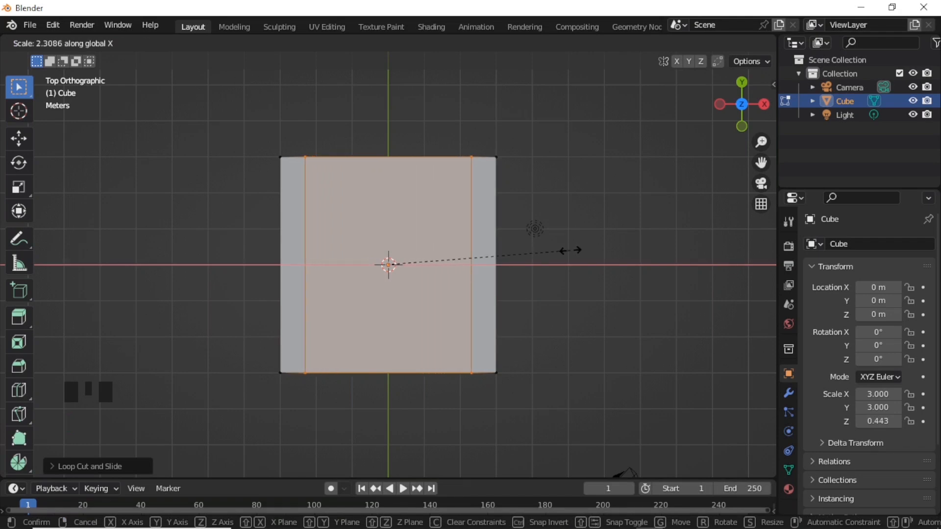
pyautogui.write('2.3')
pyautogui.press('Return')
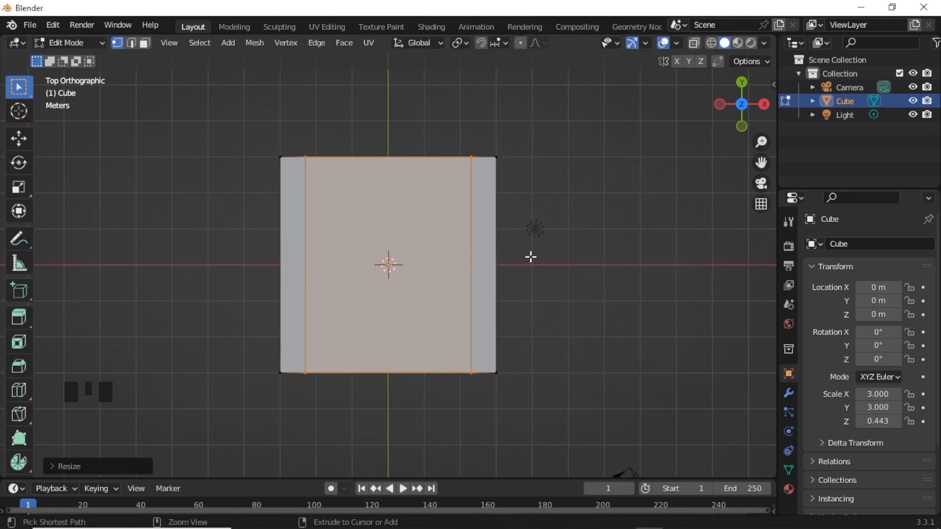
# - Add two loop cuts running along the X direction and scale them apart along Y to match the first pair's edge margins
pyautogui.hotkey('ctrl', 'r')
pyautogui.scroll(1, 460, 262)
pyautogui.click(460, 261)
pyautogui.click(460, 261)
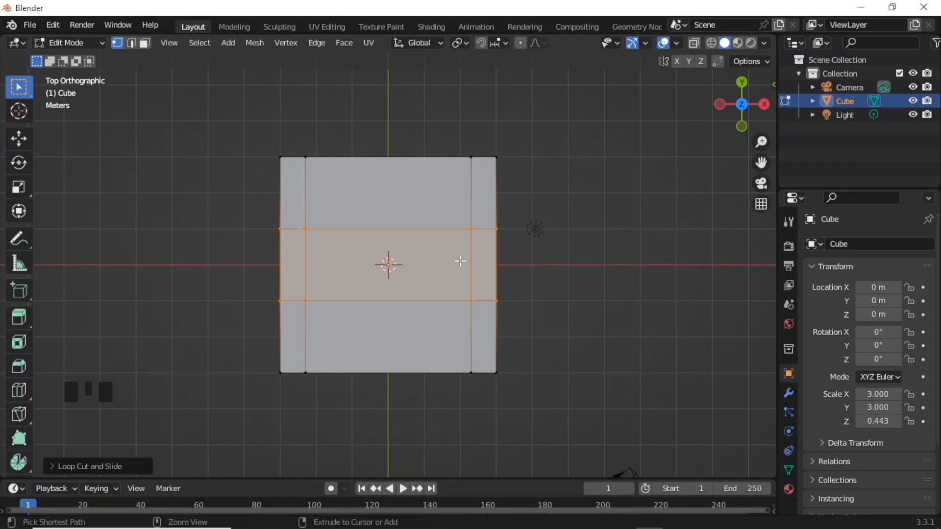
pyautogui.press('s')
pyautogui.press('y')
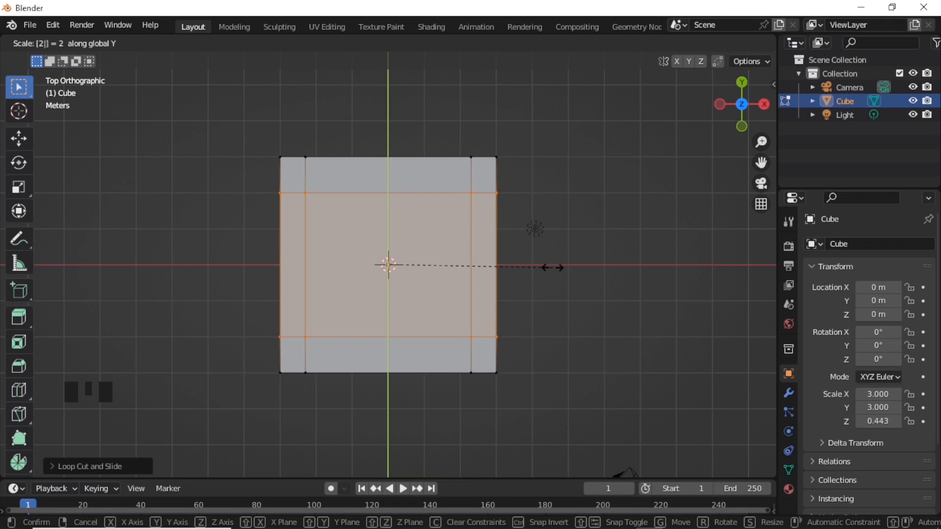
pyautogui.click(553, 268)
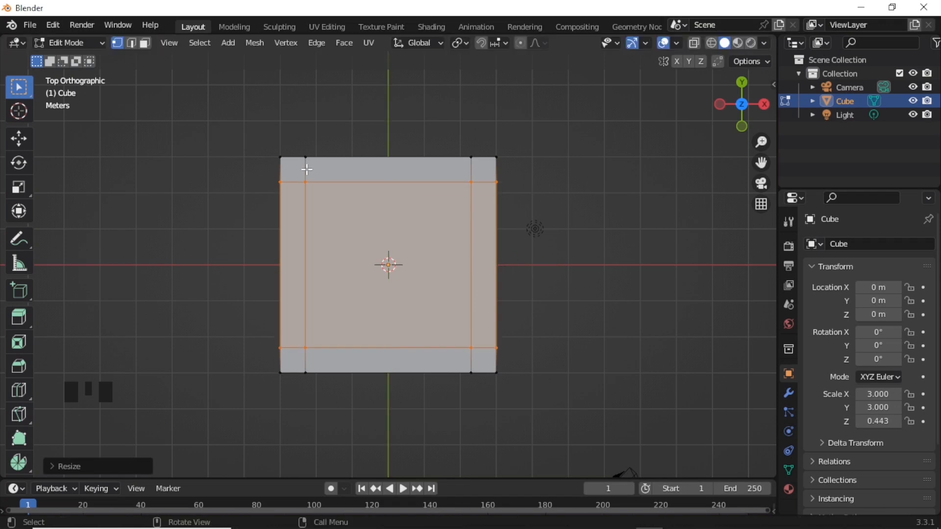
# - Select the four corner faces on the slab's underside and extrude them downward about 3.56 m as legs
pyautogui.press('KP_9')
pyautogui.press('3')
pyautogui.click(281, 179)
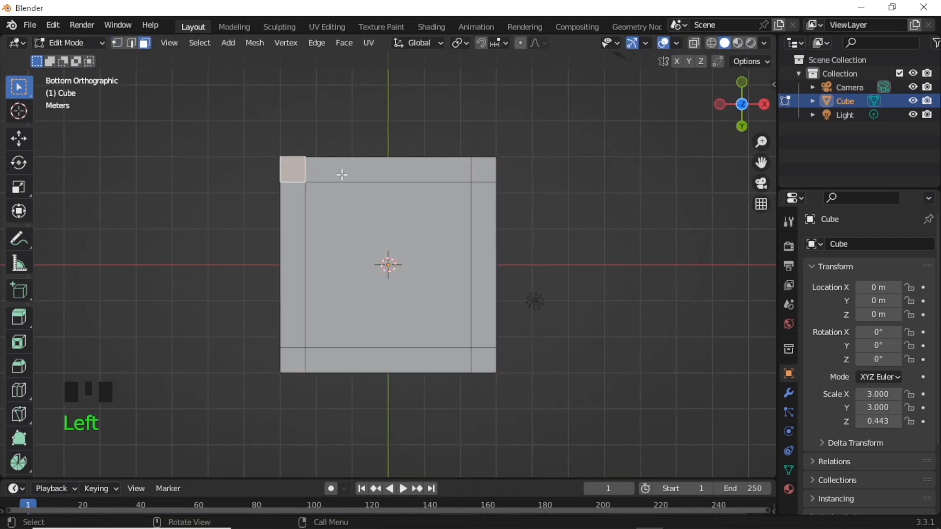
pyautogui.keyDown('shift'); pyautogui.click(475, 175); pyautogui.keyUp('shift')
pyautogui.keyDown('shift'); pyautogui.click(482, 359); pyautogui.keyUp('shift')
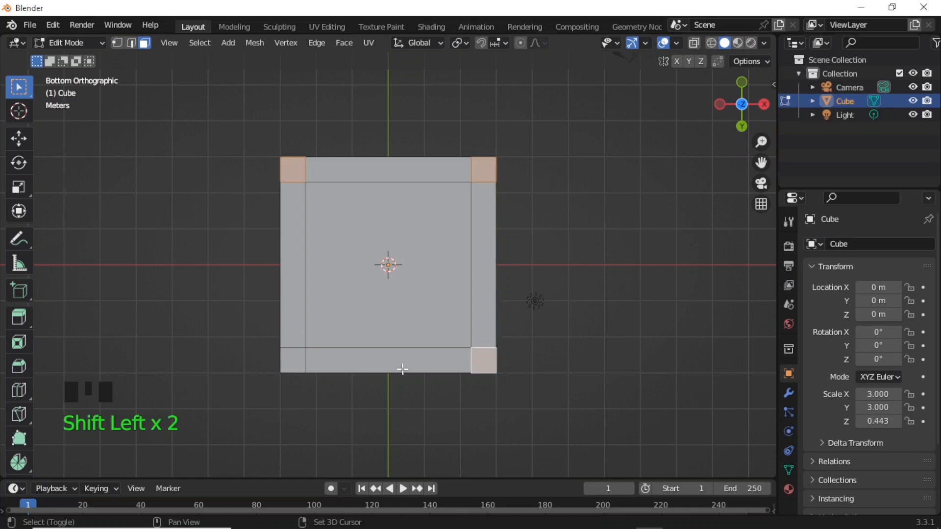
pyautogui.keyDown('shift'); pyautogui.click(296, 362); pyautogui.keyUp('shift')
pyautogui.press('KP_1')
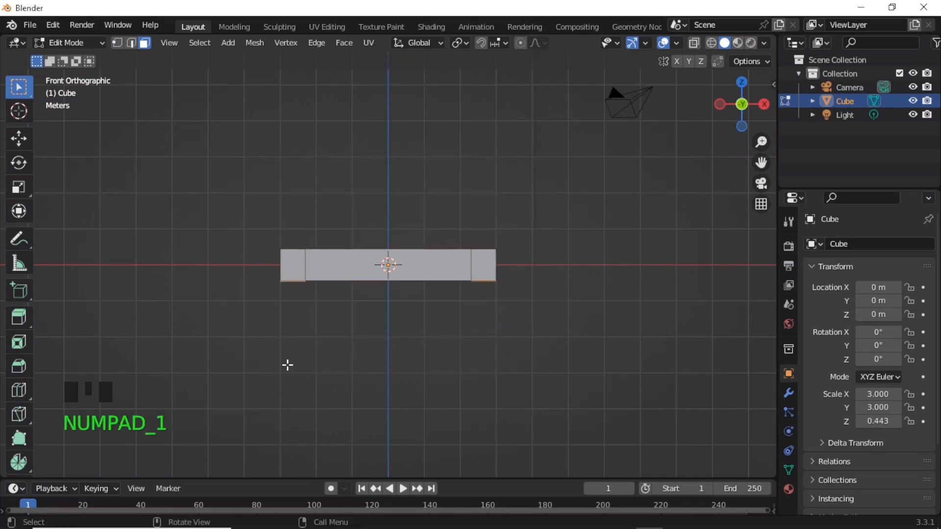
pyautogui.press('e')
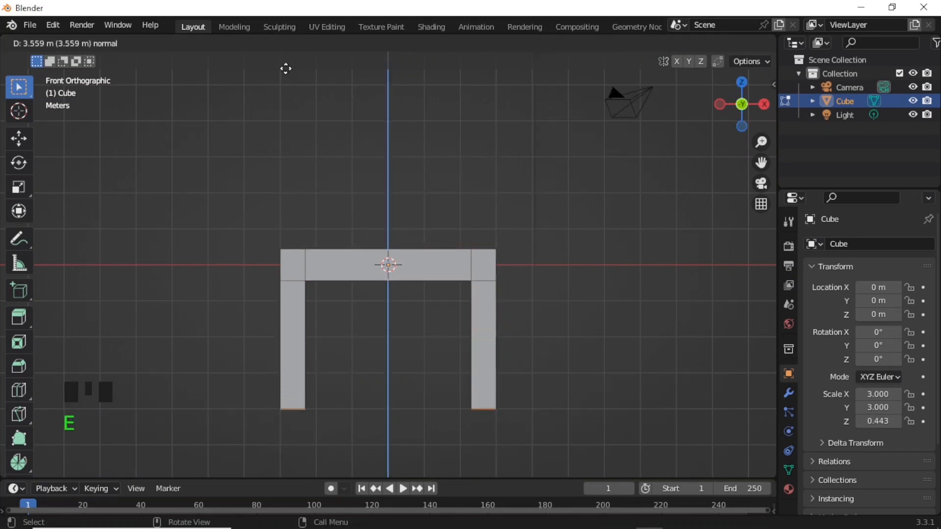
pyautogui.click(285, 69)
# - Extrude the two top corner faces on the seat's positive X side upward into tall backrest posts
pyautogui.moveTo(411, 274); pyautogui.dragTo(443, 195, button='middle')
pyautogui.click(460, 196)
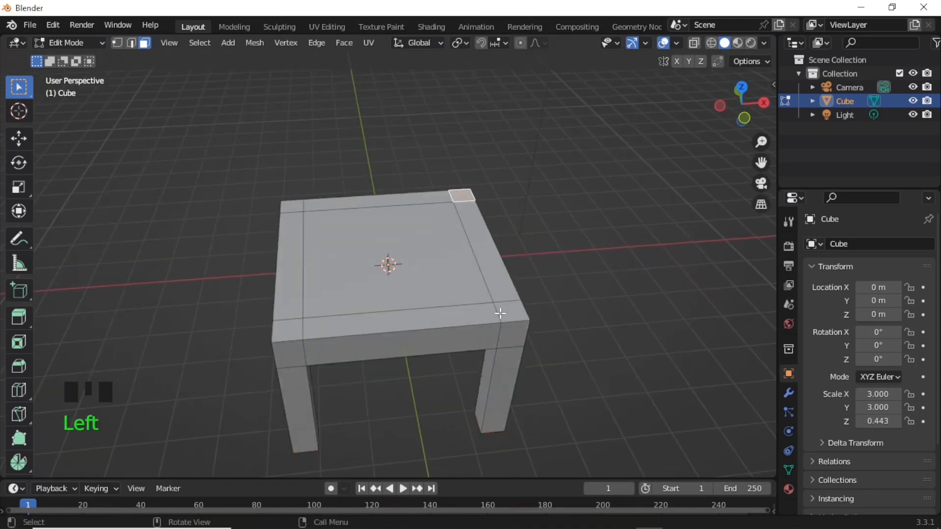
pyautogui.keyDown('shift'); pyautogui.click(506, 316); pyautogui.keyUp('shift')
pyautogui.press('KP_1')
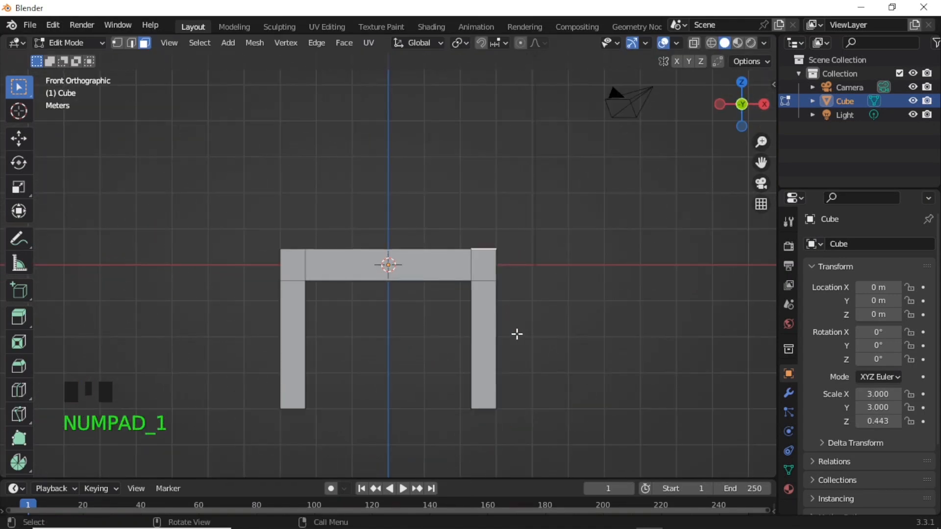
pyautogui.press('e')
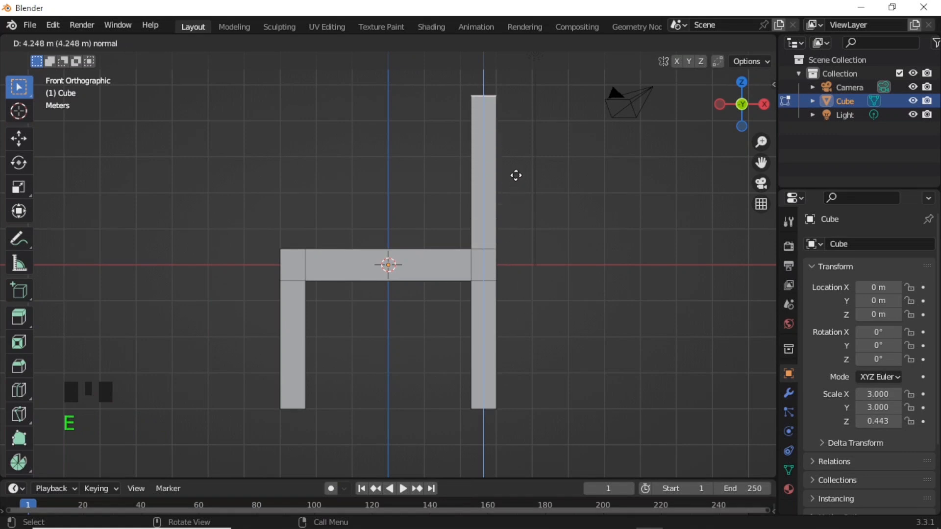
pyautogui.click(512, 134)
# - Add a centred horizontal loop cut around each of the two backrest posts
pyautogui.scroll(-4, 490, 224)
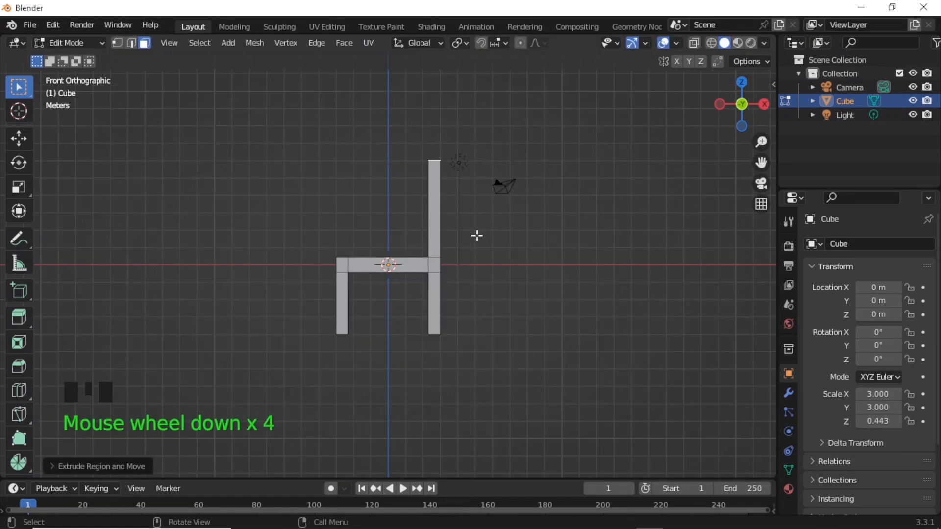
pyautogui.press('KP_3')
pyautogui.scroll(4, 368, 200)
pyautogui.keyDown('shift'); pyautogui.moveTo(389, 195); pyautogui.dragTo(424, 286, button='middle'); pyautogui.keyUp('shift')
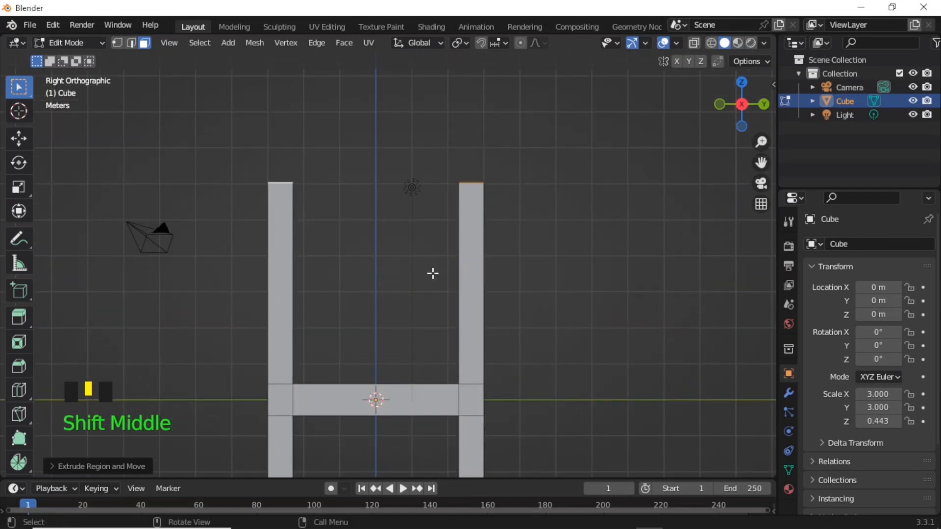
pyautogui.hotkey('ctrl', 'r')
pyautogui.click(291, 261)
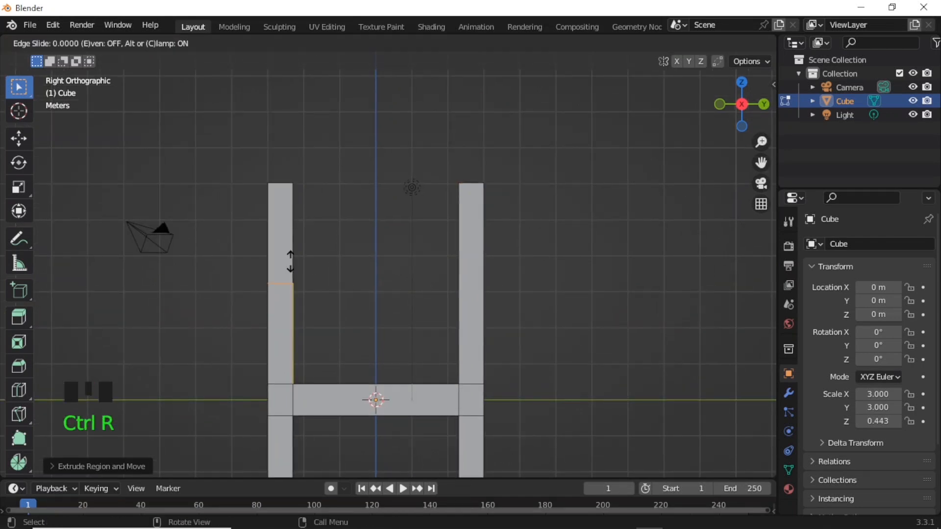
pyautogui.click(291, 262)
pyautogui.hotkey('ctrl', 'r')
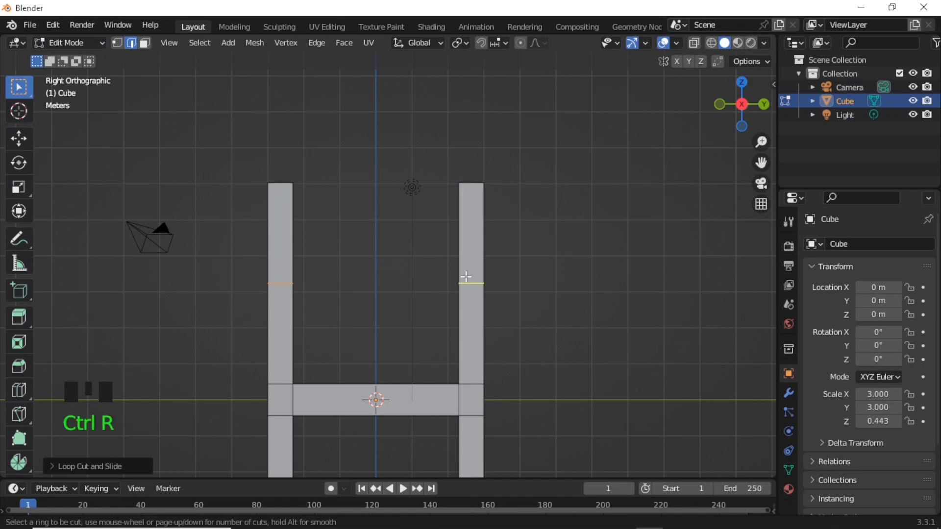
# - In wireframe shading, select the loops on both posts and move them up along Z to near the post tops
pyautogui.press('z')
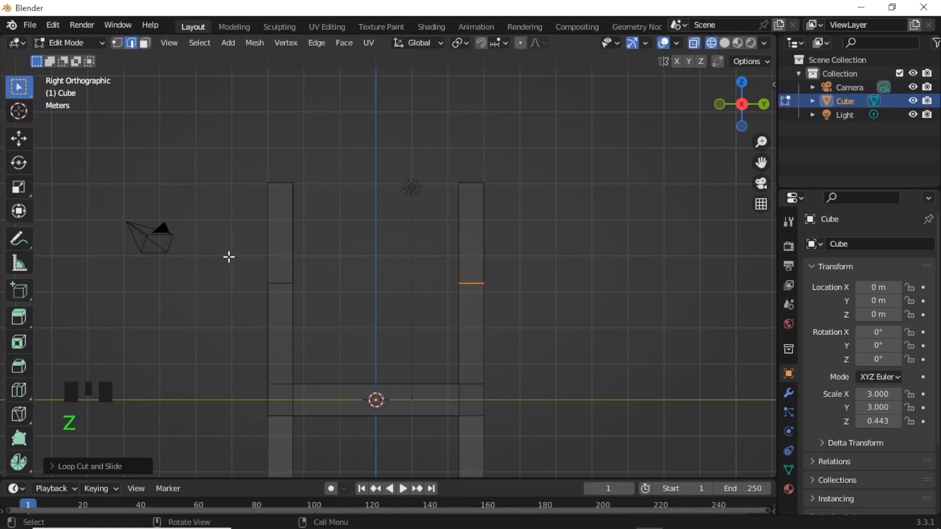
pyautogui.click(523, 320)
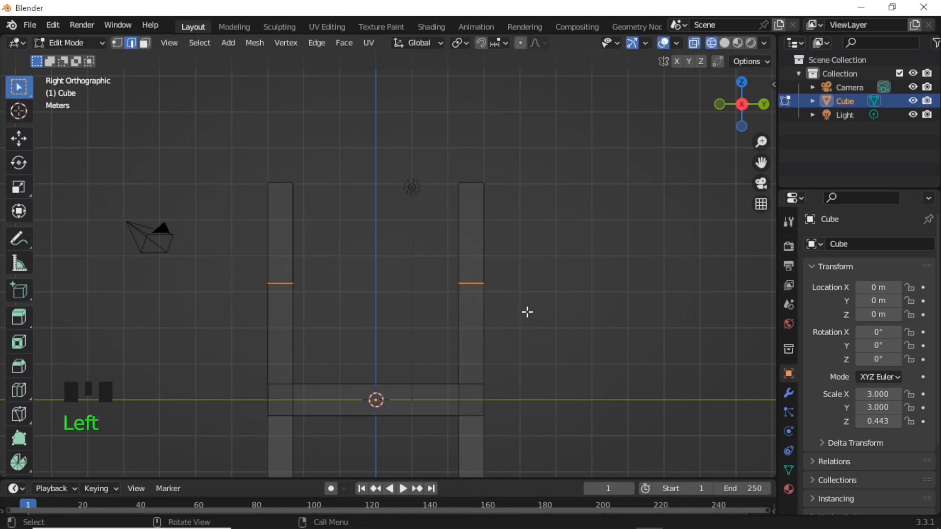
pyautogui.press('g')
pyautogui.press('z')
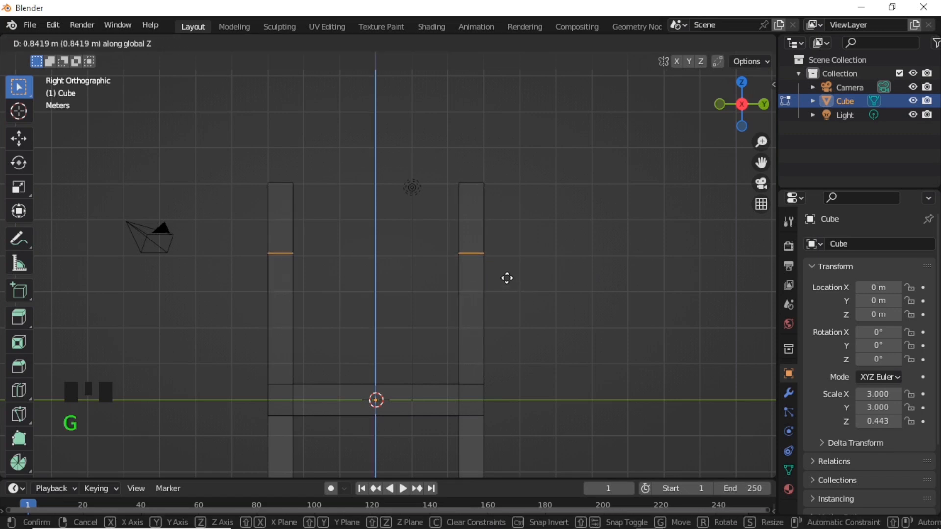
pyautogui.click(503, 238)
# - Add two evenly spaced loop cuts to the long section of each backrest post below the top loop
pyautogui.hotkey('ctrl', 'r')
pyautogui.scroll(1, 326, 327)
pyautogui.click(326, 328)
pyautogui.rightClick(326, 327)
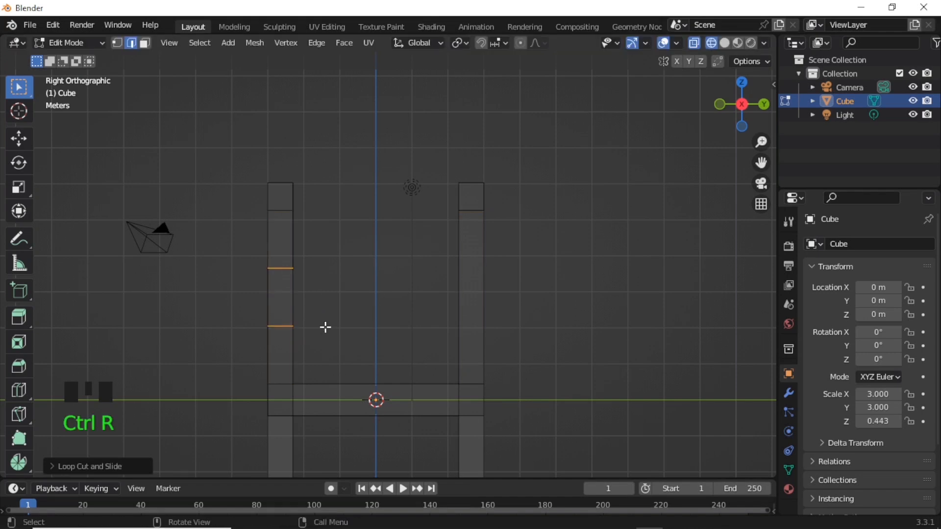
pyautogui.hotkey('ctrl', 'r')
pyautogui.click(466, 309)
pyautogui.rightClick(466, 309)
# - Select the middle loops on both posts, scale them closer together along Z and move the bands down towards the seat
pyautogui.moveTo(248, 262); pyautogui.dragTo(531, 334)
pyautogui.press('s')
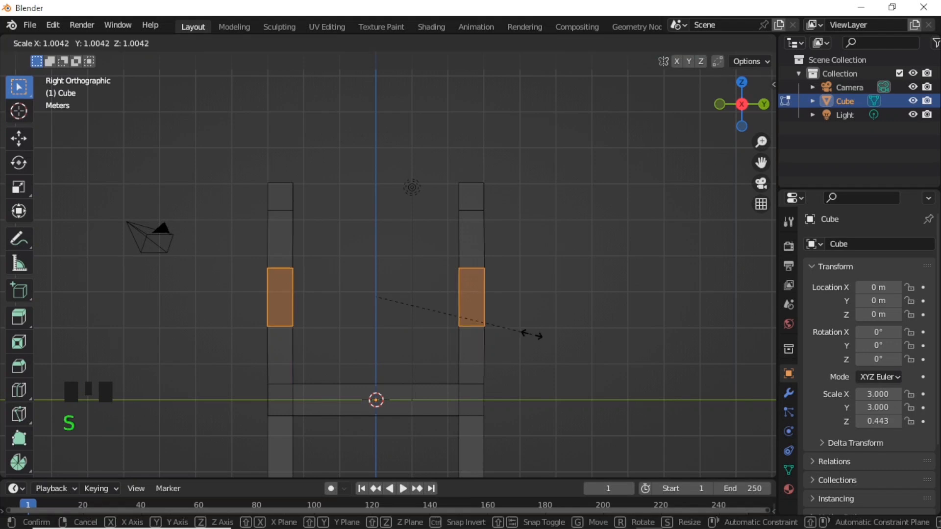
pyautogui.press('z')
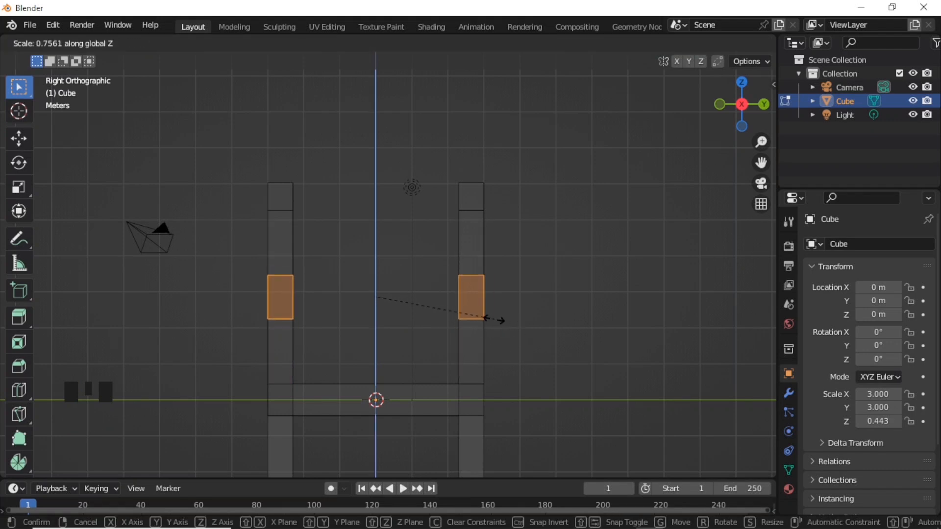
pyautogui.click(463, 311)
pyautogui.press('g')
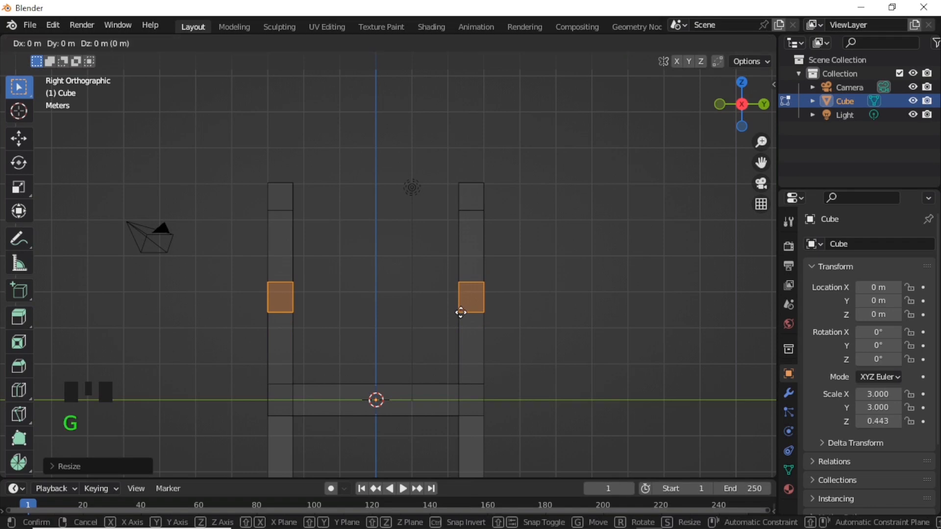
pyautogui.press('z')
pyautogui.click(463, 335)
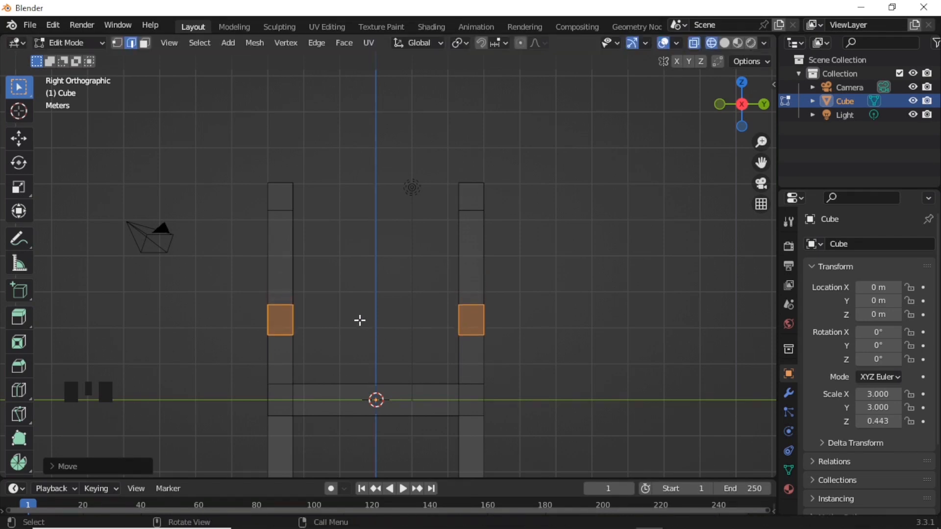
# - Turn off X-ray and delete the inner faces of the top block and lower band on the positive Y backrest post
pyautogui.hotkey('alt', 'z')
pyautogui.moveTo(288, 301); pyautogui.dragTo(430, 206, button='middle')
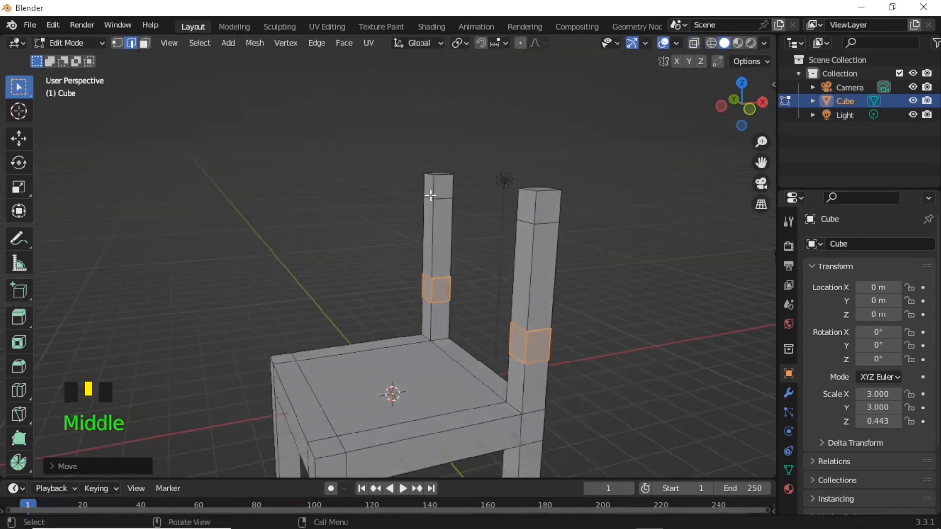
pyautogui.press('3')
pyautogui.click(443, 188)
pyautogui.press('x')
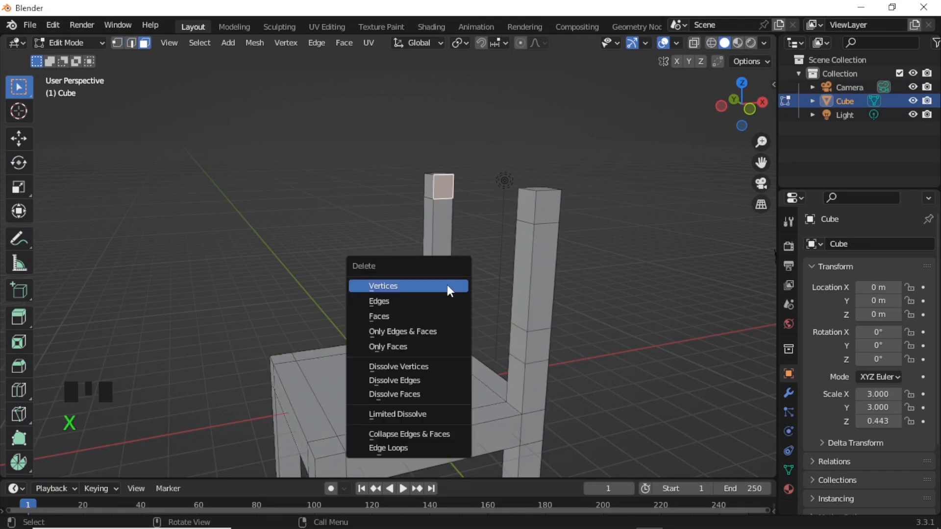
pyautogui.click(429, 314)
pyautogui.click(440, 289)
pyautogui.press('f')
pyautogui.press('x')
pyautogui.click(441, 294)
# - Delete the matching inner faces of the top block and lower band on the opposite backrest post
pyautogui.moveTo(451, 299); pyautogui.dragTo(395, 155, button='middle')
pyautogui.click(391, 162)
pyautogui.click(391, 162)
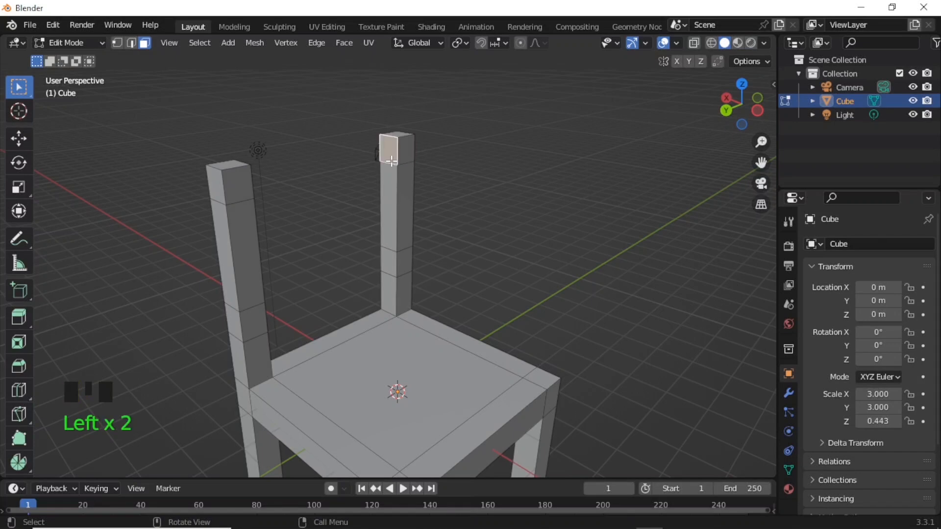
pyautogui.press('x')
pyautogui.click(395, 180)
pyautogui.click(393, 264)
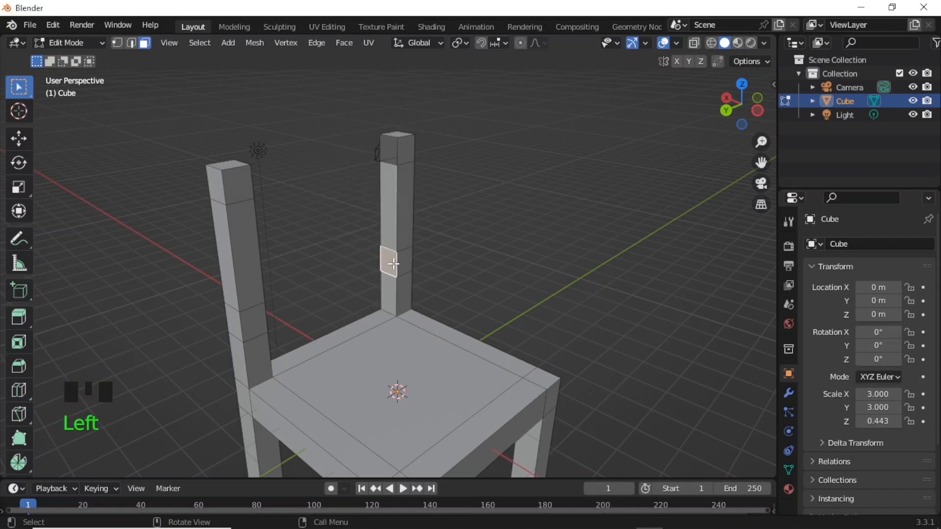
pyautogui.press('x')
pyautogui.click(389, 264)
# - In edge selection mode, fill a first rail face between matching edges of the two posts' upper openings
pyautogui.moveTo(388, 263); pyautogui.dragTo(465, 126, button='middle')
pyautogui.scroll(6, 313, 223)
pyautogui.press('2')
pyautogui.click(330, 105)
pyautogui.scroll(2, 342, 125)
pyautogui.keyDown('shift'); pyautogui.click(469, 119); pyautogui.keyUp('shift')
pyautogui.press('f')
# - Fill two more faces of the backrest's rails between matching open edges of the two posts
pyautogui.moveTo(420, 160); pyautogui.dragTo(266, 216, button='middle')
pyautogui.click(260, 159)
pyautogui.keyDown('shift'); pyautogui.click(383, 150); pyautogui.keyUp('shift')
pyautogui.press('f')
pyautogui.click(346, 225)
pyautogui.moveTo(347, 224); pyautogui.dragTo(431, 302, button='middle')
pyautogui.keyDown('shift'); pyautogui.click(416, 226); pyautogui.keyUp('shift')
pyautogui.press('f')
# - Fill the underside of the top rail between the lower edges of the two posts' upper openings
pyautogui.click(260, 308)
pyautogui.keyDown('shift'); pyautogui.click(367, 308); pyautogui.keyUp('shift')
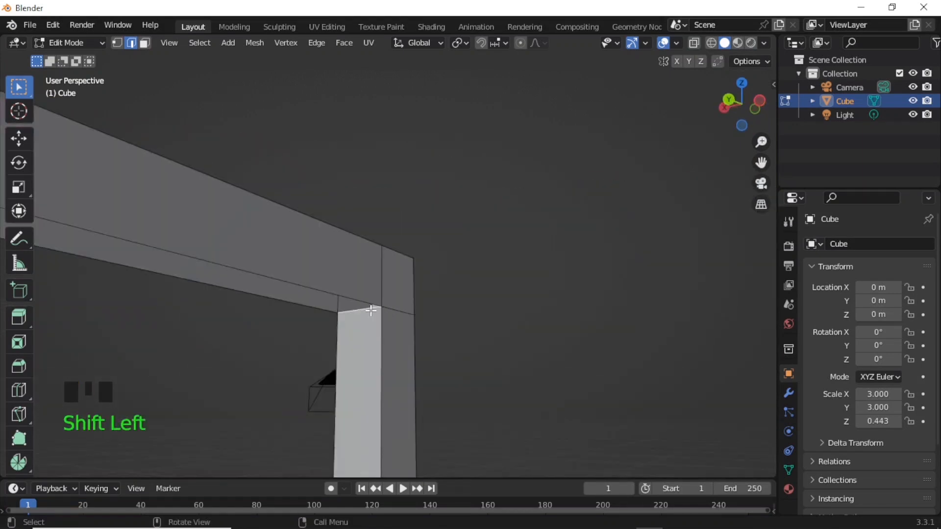
pyautogui.scroll(-4, 368, 309)
pyautogui.moveTo(370, 309); pyautogui.dragTo(473, 465, button='middle')
pyautogui.scroll(5, 386, 324)
pyautogui.keyDown('shift'); pyautogui.click(479, 356); pyautogui.keyUp('shift')
pyautogui.press('f')
# - Fill the underside and the remaining open face of the lower rail between matching edges of the two posts
pyautogui.click(332, 453)
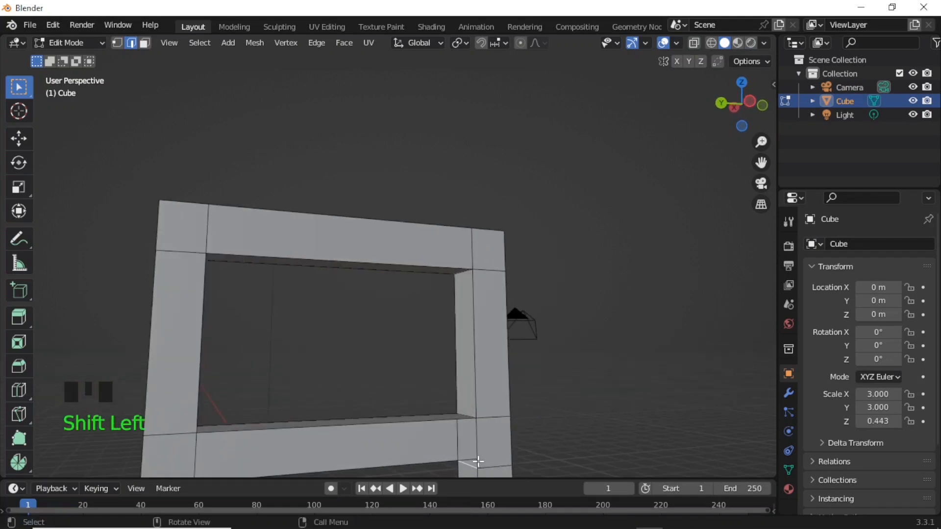
pyautogui.press('f')
pyautogui.scroll(-5, 470, 462)
pyautogui.moveTo(338, 411); pyautogui.dragTo(235, 380, button='middle')
pyautogui.scroll(5, 294, 368)
pyautogui.keyDown('shift'); pyautogui.moveTo(346, 359); pyautogui.dragTo(329, 220, button='middle'); pyautogui.keyUp('shift')
pyautogui.scroll(4, 294, 362)
pyautogui.keyDown('shift'); pyautogui.moveTo(292, 372); pyautogui.dragTo(297, 289, button='middle'); pyautogui.keyUp('shift')
pyautogui.moveTo(267, 203); pyautogui.dragTo(270, 229, button='middle')
pyautogui.click(204, 163)
pyautogui.moveTo(250, 198); pyautogui.dragTo(392, 237, button='middle')
pyautogui.keyDown('shift'); pyautogui.click(392, 177); pyautogui.keyUp('shift')
# - Return to Object Mode and raise the chair about 4 m along Z so its legs stand on the ground
pyautogui.scroll(-6, 398, 184)
pyautogui.press('KP_1')
pyautogui.press('KP_3')
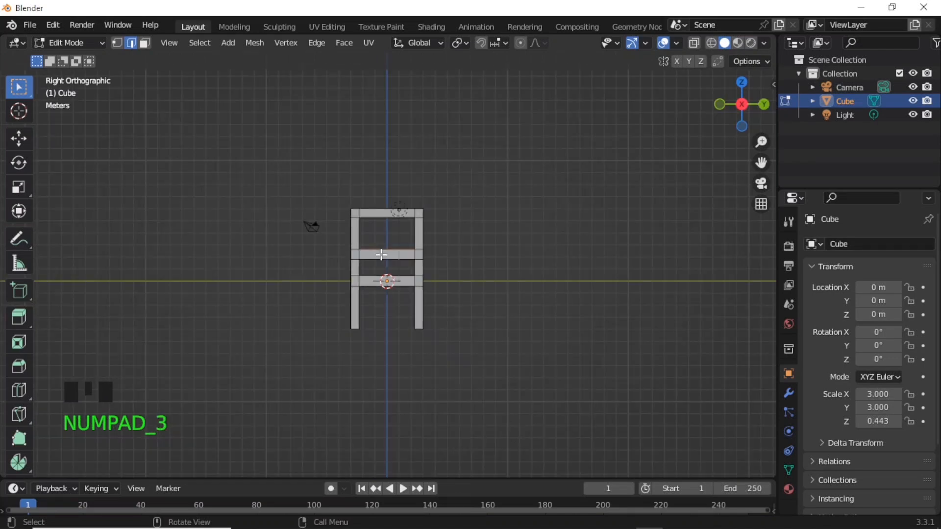
pyautogui.moveTo(453, 263); pyautogui.dragTo(373, 315, button='middle')
pyautogui.scroll(5, 387, 299)
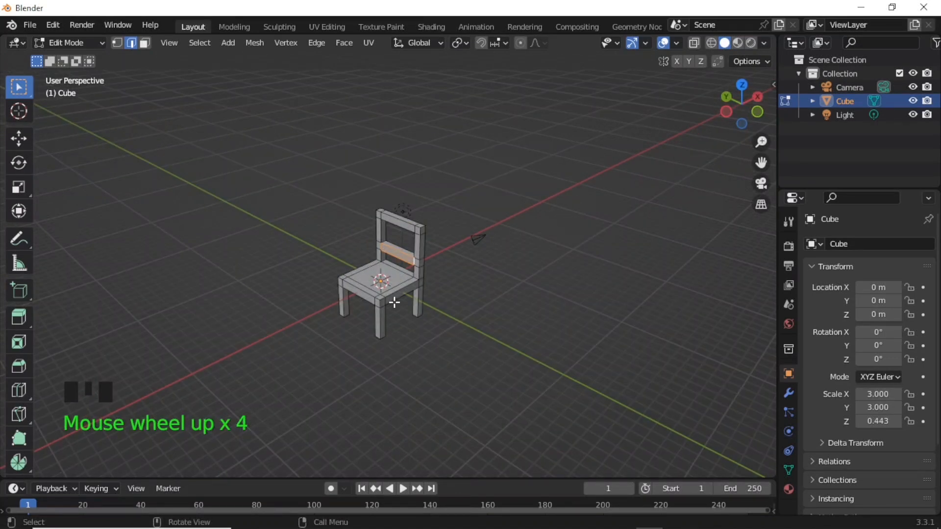
pyautogui.press('Tab')
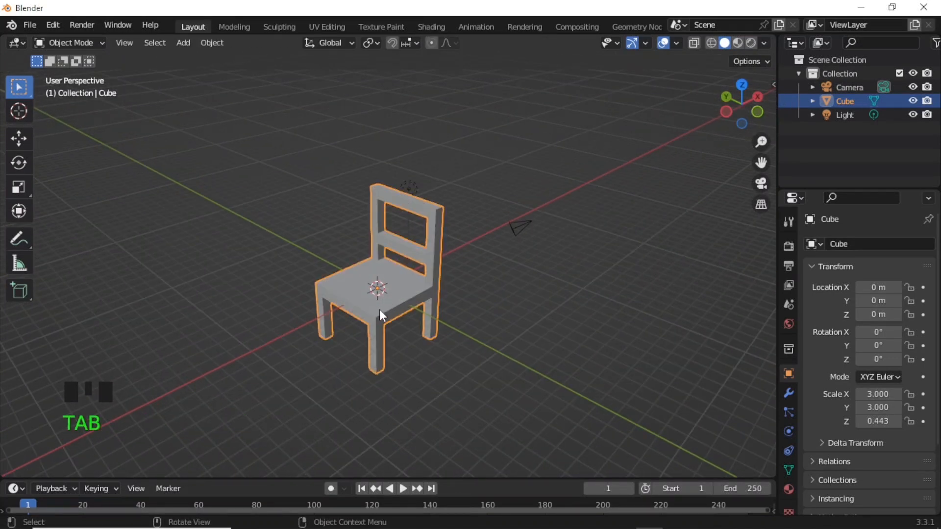
pyautogui.press('KP_1')
pyautogui.press('g')
pyautogui.press('z')
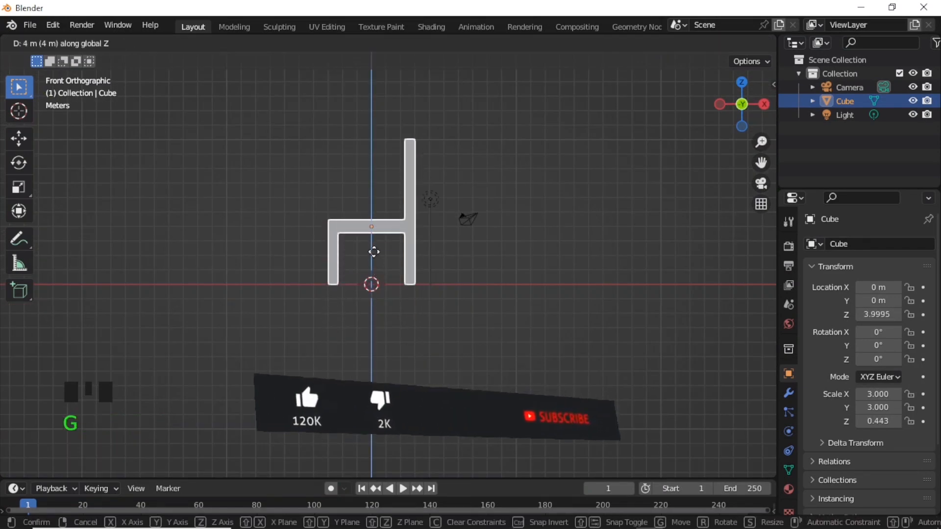
pyautogui.click(354, 266)
# - Narrow the chair by scaling it along Y to a factor of about 0.73
pyautogui.moveTo(354, 266); pyautogui.dragTo(424, 294, button='middle')
pyautogui.press('s')
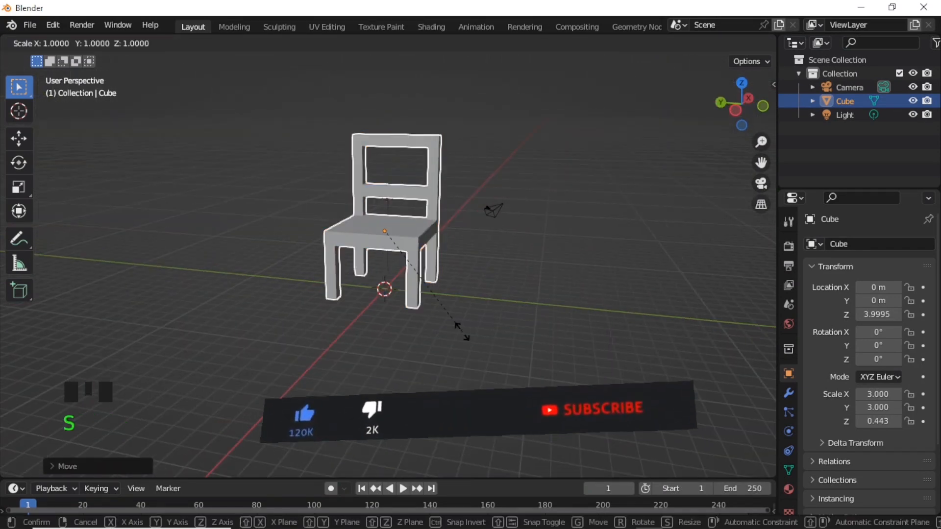
pyautogui.press('y')
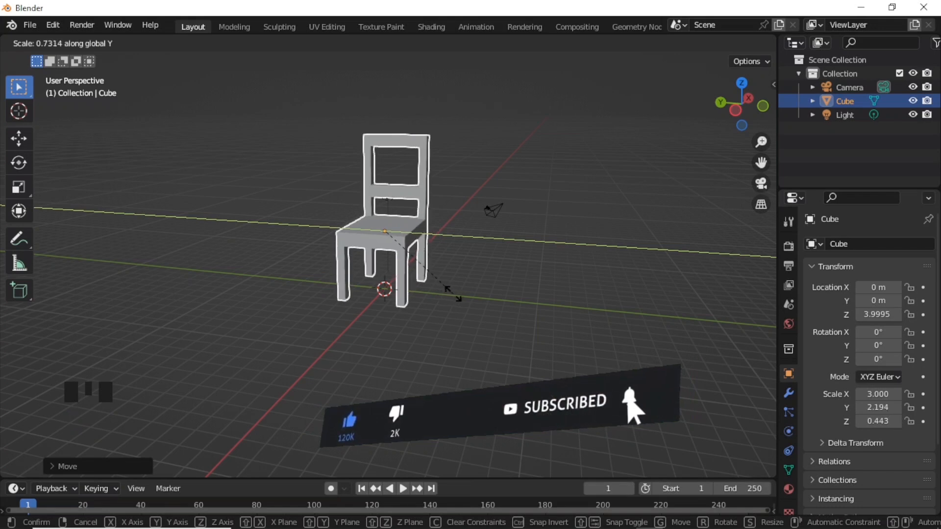
pyautogui.click(451, 296)
pyautogui.rightClick(381, 231)
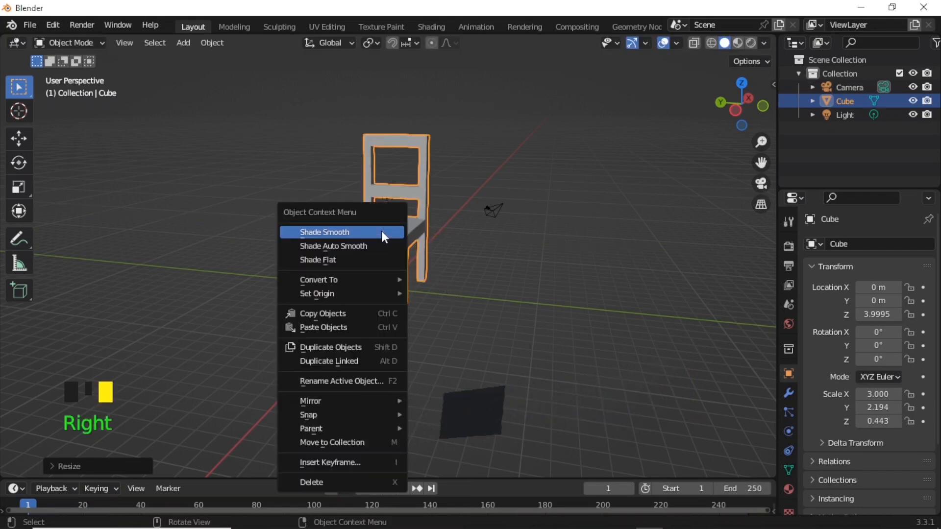
pyautogui.click(382, 230)
pyautogui.click(519, 151)
pyautogui.click(410, 210)
# - In Edit Mode, bevel the outer top corner edge of one backrest post with 3 segments
pyautogui.press('Tab')
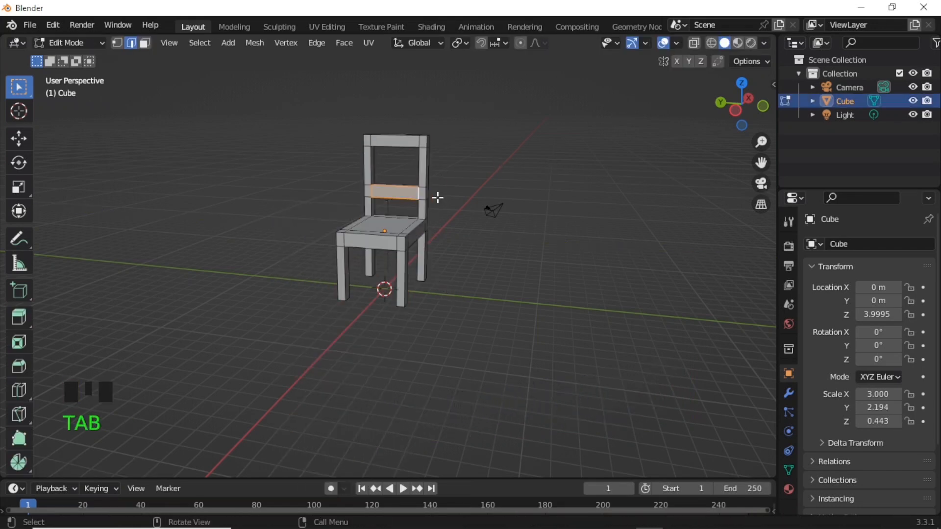
pyautogui.scroll(5, 443, 194)
pyautogui.keyDown('shift'); pyautogui.moveTo(505, 143); pyautogui.dragTo(414, 413, button='middle'); pyautogui.keyUp('shift')
pyautogui.click(405, 267)
pyautogui.scroll(2, 448, 279)
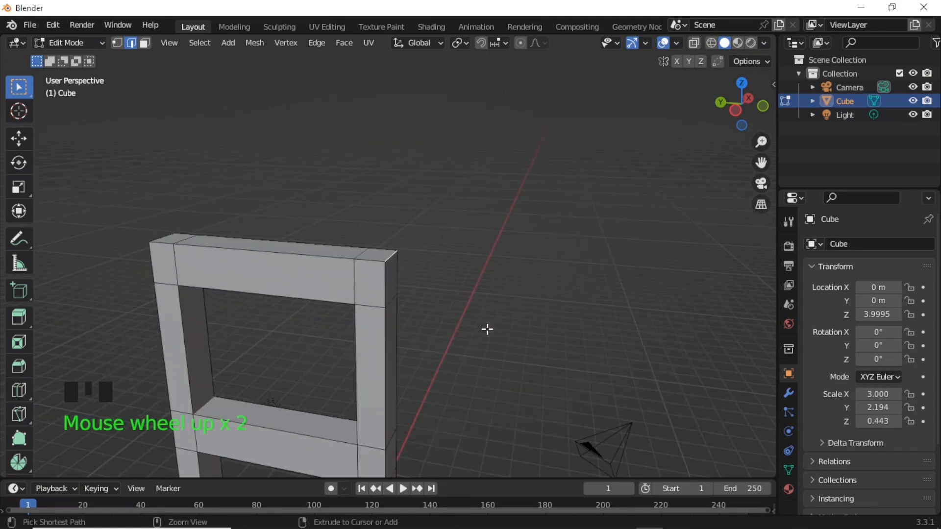
pyautogui.hotkey('ctrl', 'b')
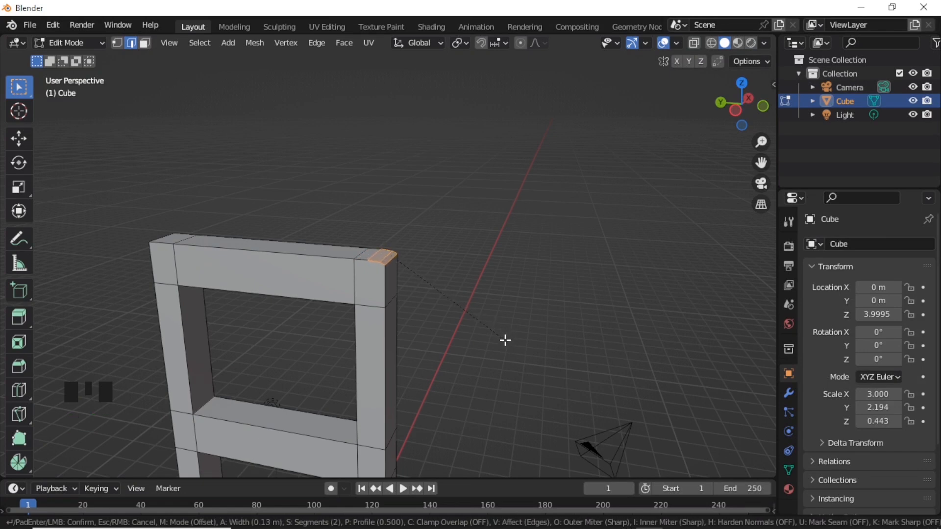
pyautogui.scroll(-1, 505, 340)
pyautogui.click(505, 344)
# - Bevel the matching outer top corner edge of the opposite backrest post with 3 segments
pyautogui.moveTo(504, 342); pyautogui.dragTo(229, 344, button='middle')
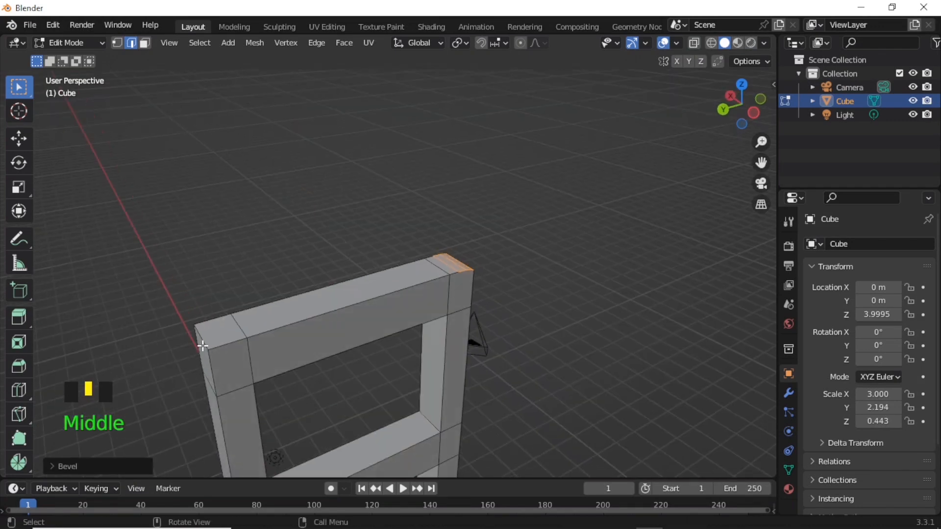
pyautogui.click(245, 366)
pyautogui.hotkey('ctrl', 'b')
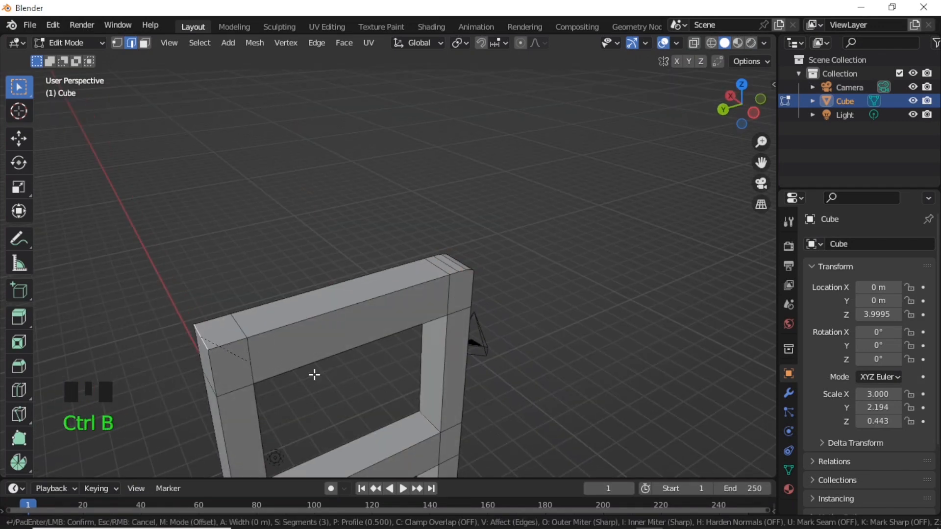
pyautogui.click(459, 382)
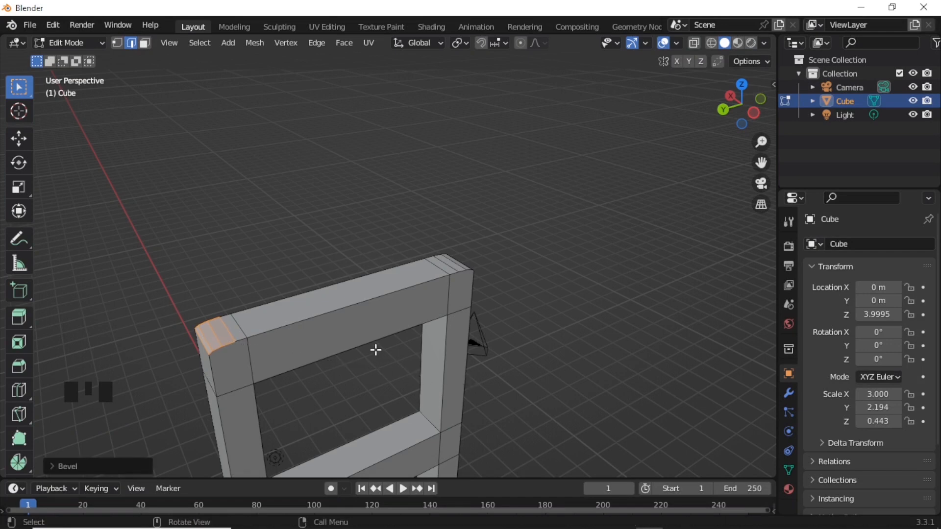
# - In Object Mode, shade the chair smooth and enable Auto Smooth in its mesh normals
pyautogui.press('Tab')
pyautogui.rightClick(351, 292)
pyautogui.click(332, 264)
pyautogui.rightClick(332, 266)
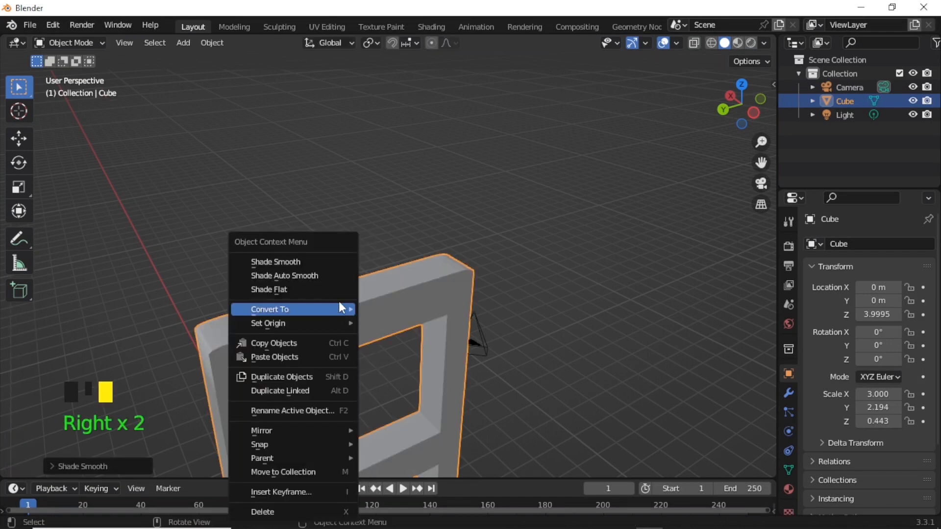
pyautogui.click(325, 265)
pyautogui.click(789, 469)
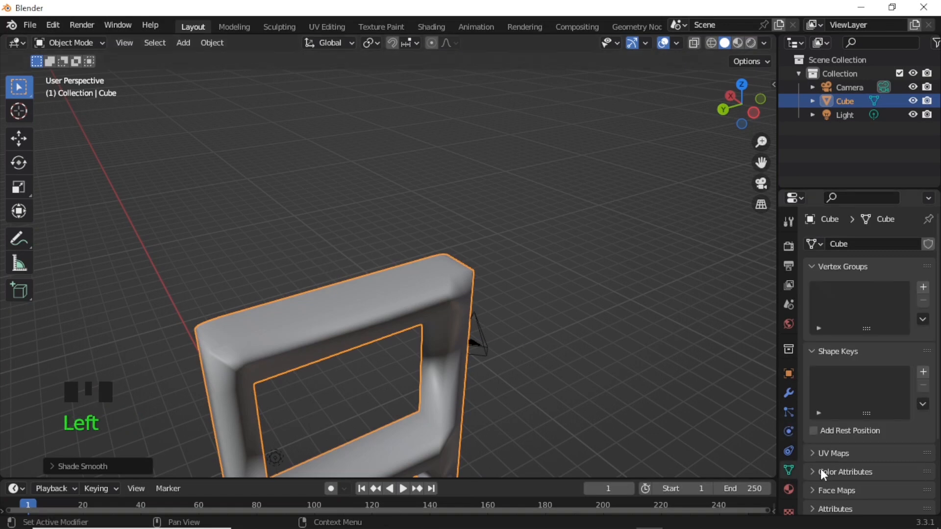
pyautogui.scroll(-6, 820, 467)
pyautogui.click(815, 430)
pyautogui.click(866, 450)
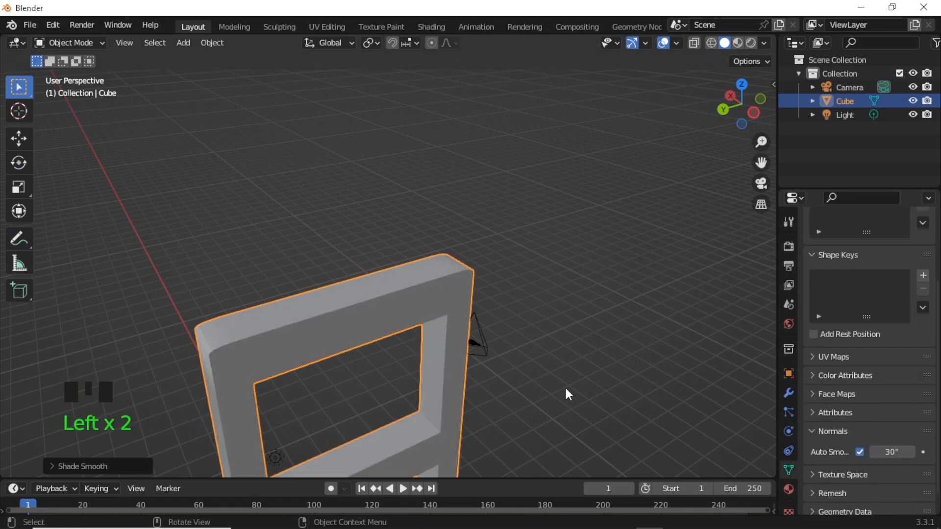
# - Add a mesh plane beneath the chair and scale it up into a floor
pyautogui.scroll(-7, 524, 382)
pyautogui.moveTo(525, 382); pyautogui.dragTo(384, 392, button='middle')
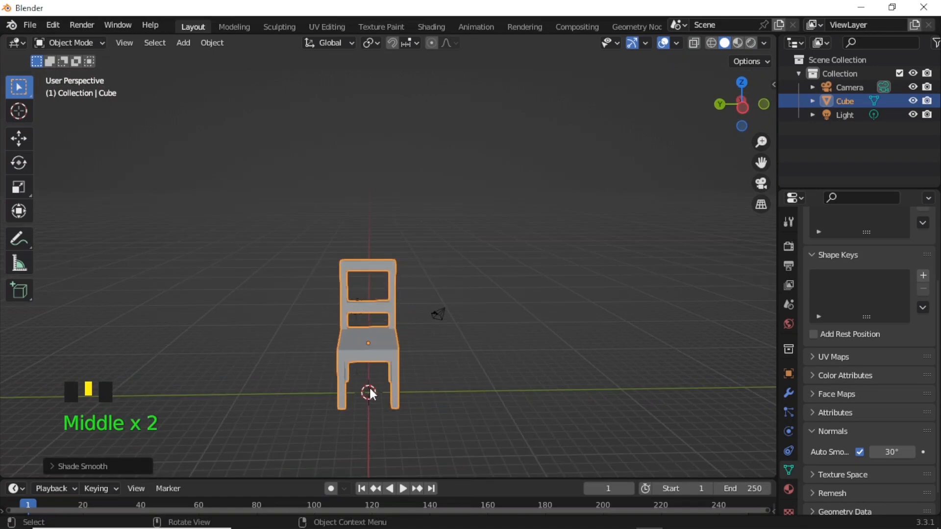
pyautogui.hotkey('shift', 'a')
pyautogui.moveTo(319, 250)
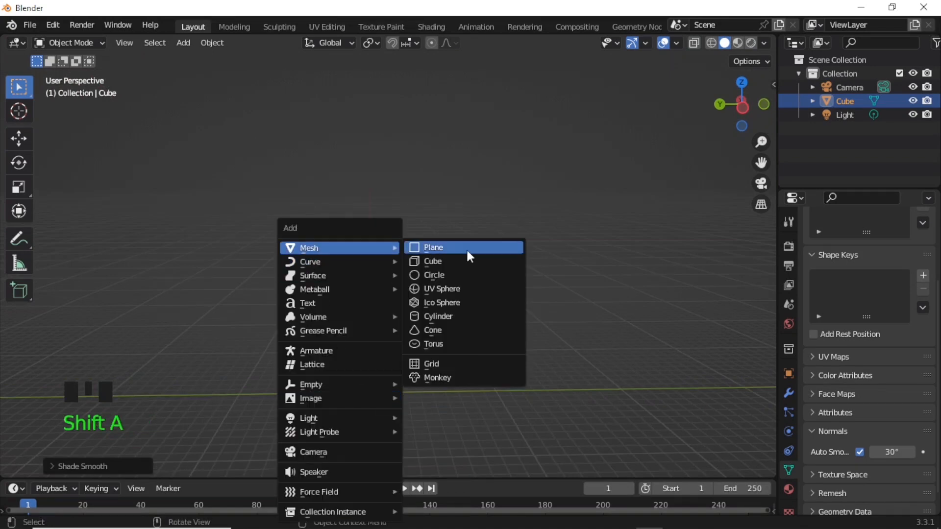
pyautogui.click(424, 247)
pyautogui.press('s')
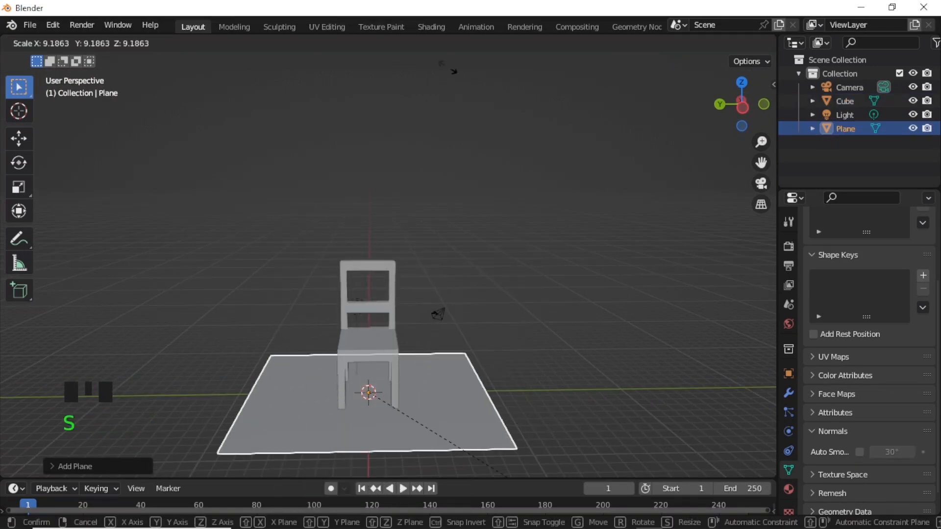
pyautogui.click(602, 72)
# - Enlarge the floor plane further and shift it along positive X relative to the chair
pyautogui.press('KP_3')
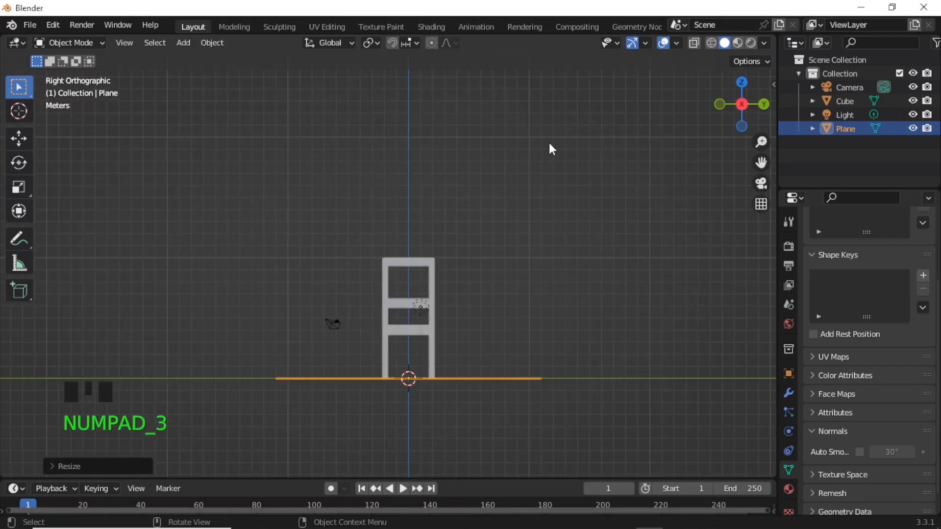
pyautogui.moveTo(556, 127); pyautogui.dragTo(439, 278, button='middle')
pyautogui.press('s')
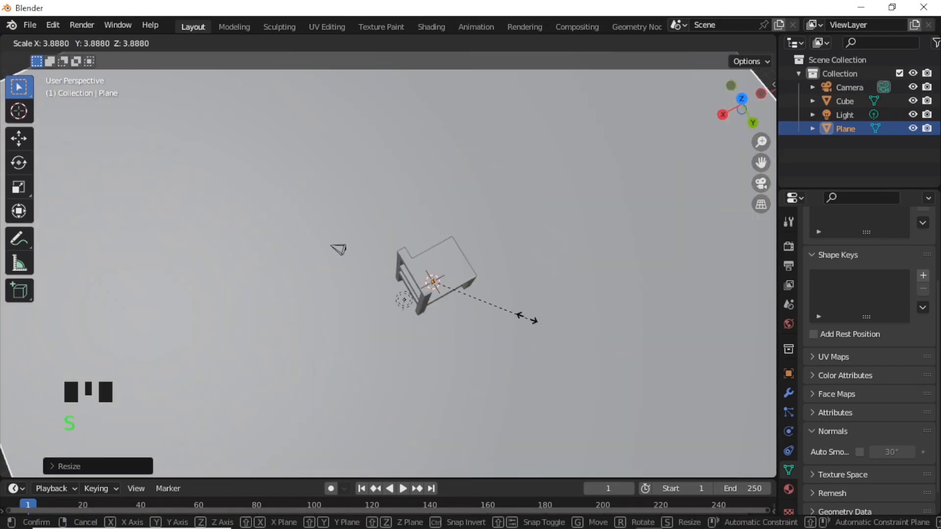
pyautogui.click(491, 304)
pyautogui.press('g')
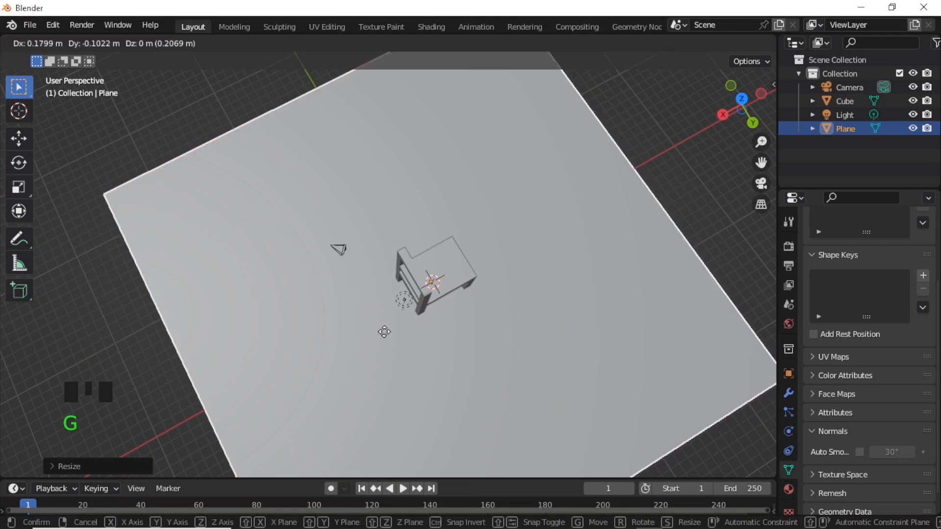
pyautogui.press('x')
pyautogui.click(292, 378)
# - In edge selection mode, extrude the floor plane's edge behind the chair upward into a tall back wall
pyautogui.scroll(-4, 290, 372)
pyautogui.moveTo(290, 373); pyautogui.dragTo(539, 291, button='middle')
pyautogui.press('Tab')
pyautogui.press('2')
pyautogui.click(520, 245)
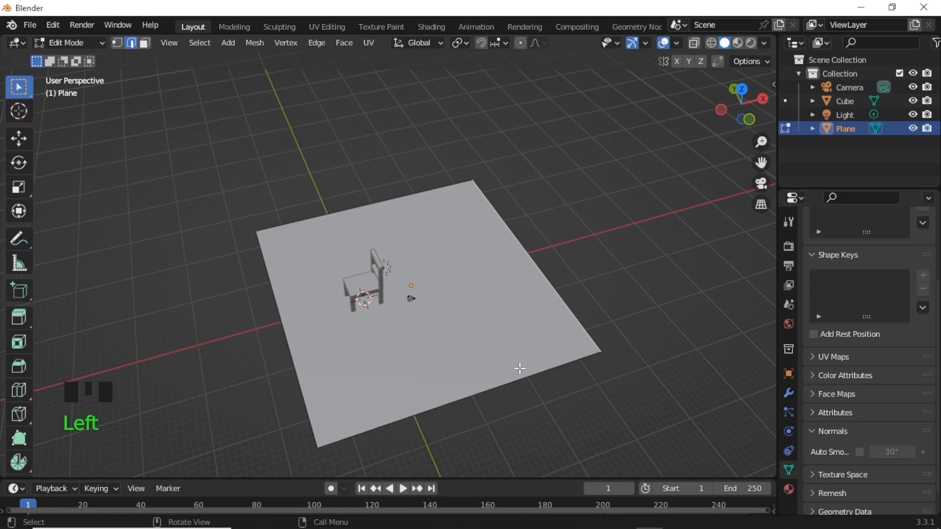
pyautogui.press('e')
pyautogui.click(533, 198)
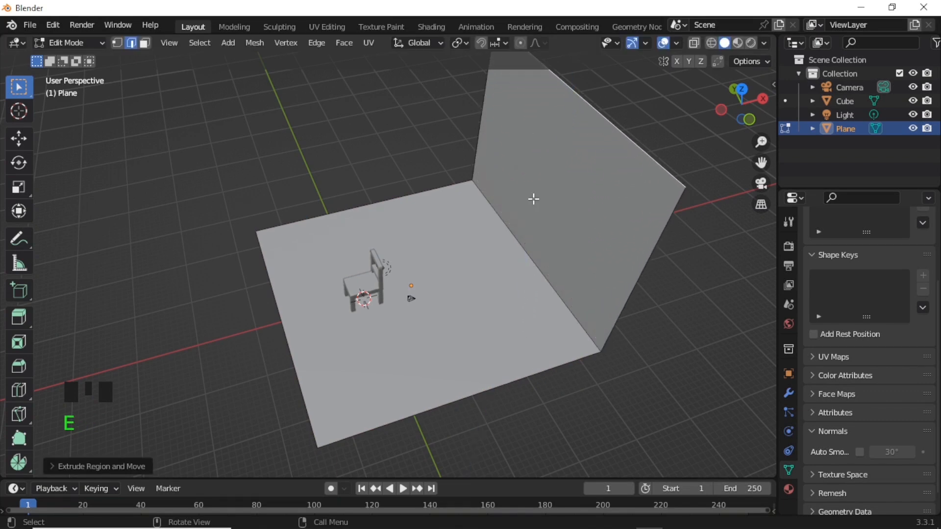
# - Bevel the edge where the floor meets the back wall into a wide curve with 5 segments
pyautogui.click(527, 255)
pyautogui.hotkey('ctrl', 'b')
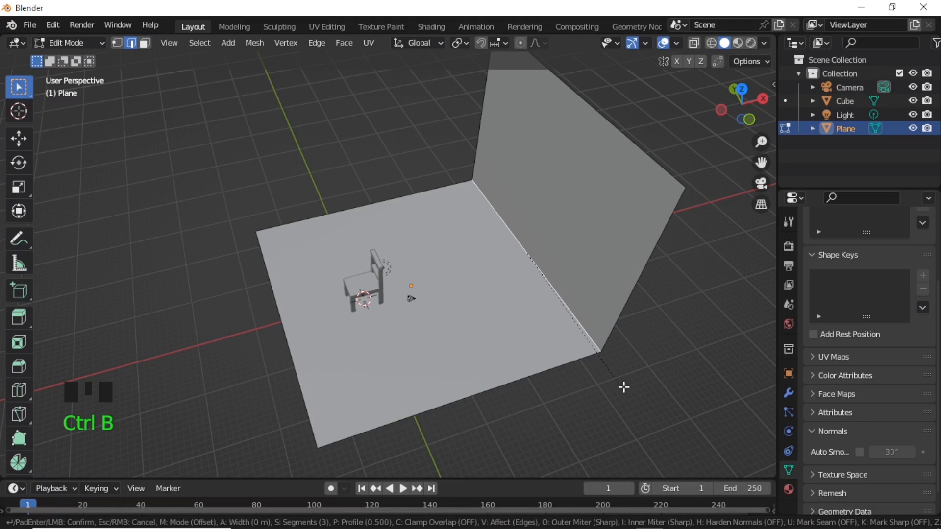
pyautogui.scroll(2, 764, 395)
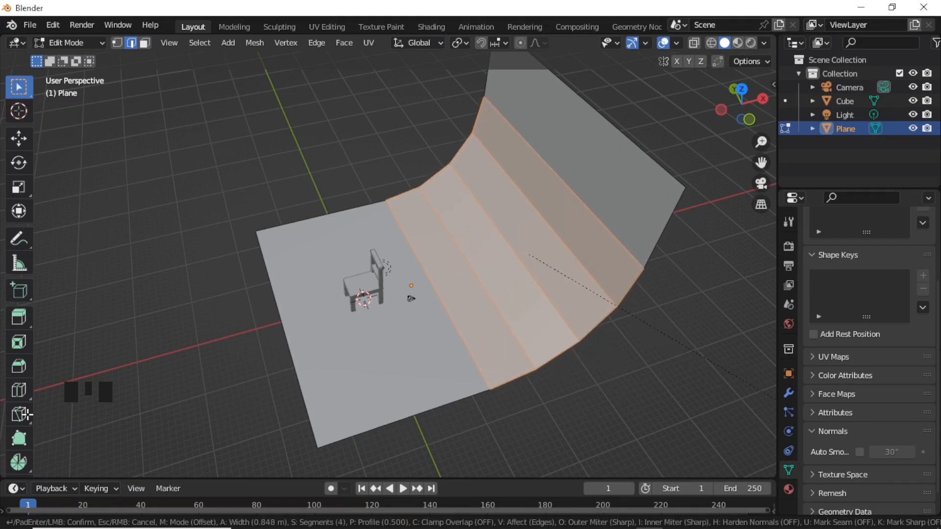
pyautogui.click(411, 298)
pyautogui.click(19, 414)
pyautogui.scroll(-2, 304, 330)
pyautogui.moveTo(305, 329); pyautogui.dragTo(396, 302, button='middle')
pyautogui.scroll(4, 396, 302)
pyautogui.click(18, 87)
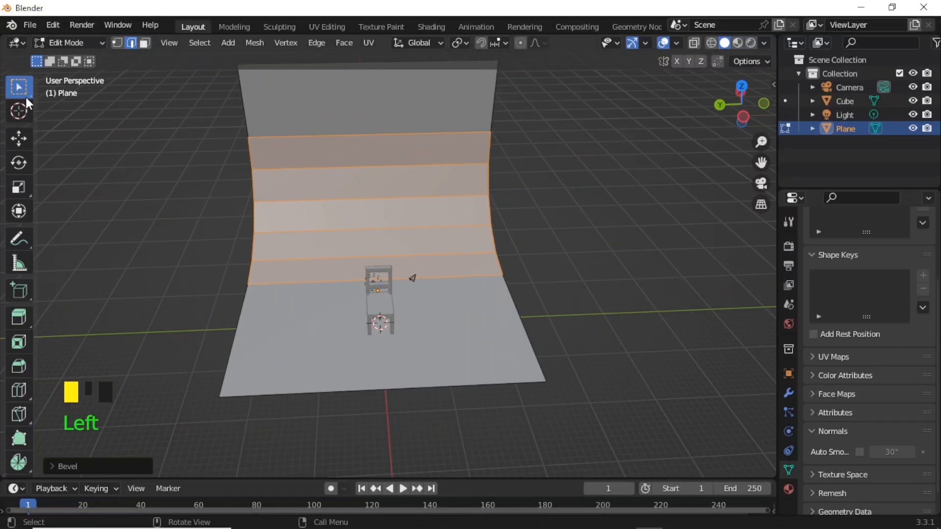
# - Return to Object Mode and shade the curved backdrop smooth
pyautogui.moveTo(494, 321); pyautogui.dragTo(497, 295, button='middle')
pyautogui.rightClick(427, 239)
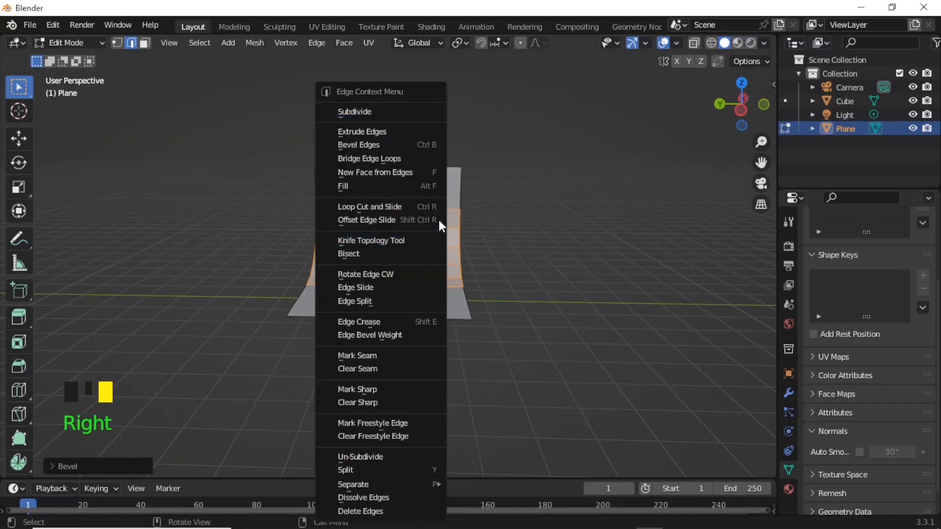
pyautogui.click(509, 190)
pyautogui.press('Tab')
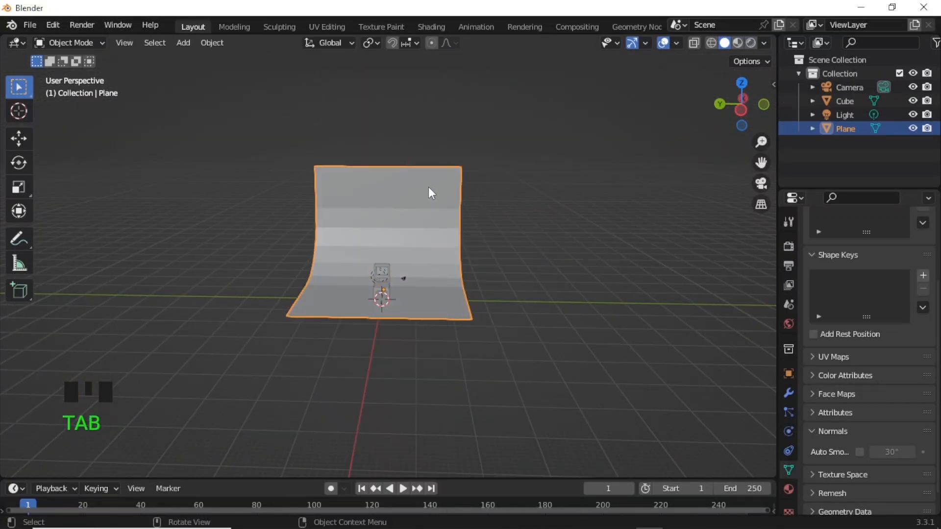
pyautogui.moveTo(430, 187); pyautogui.dragTo(428, 193, button='right')
# - Select the point light, raise it along Z above the chair and move it along negative X
pyautogui.moveTo(445, 322); pyautogui.dragTo(371, 338, button='middle')
pyautogui.scroll(3, 417, 346)
pyautogui.scroll(4, 361, 307)
pyautogui.click(361, 306)
pyautogui.scroll(1, 405, 357)
pyautogui.click(376, 333)
pyautogui.press('g')
pyautogui.press('z')
pyautogui.click(447, 289)
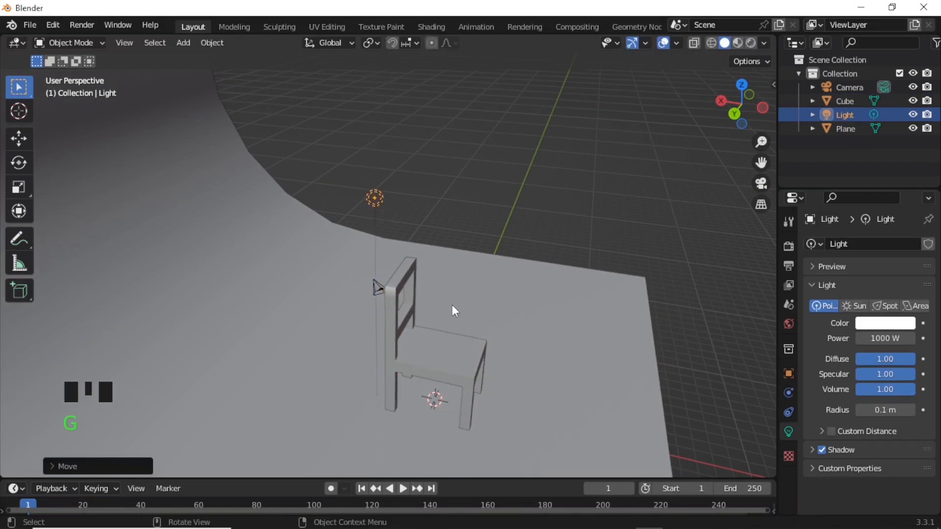
pyautogui.press('g')
pyautogui.press('x')
pyautogui.click(577, 328)
# - Frame the chair and backdrop from the front and align the camera to that view
pyautogui.scroll(-4, 457, 325)
pyautogui.moveTo(577, 328); pyautogui.dragTo(418, 308, button='middle')
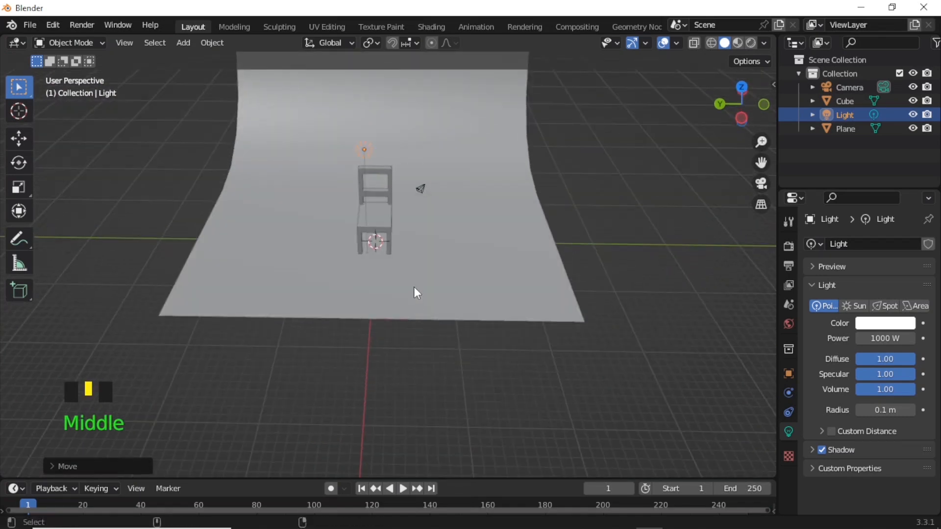
pyautogui.press('ctrl+alt+KP_0')
pyautogui.scroll(4, 402, 265)
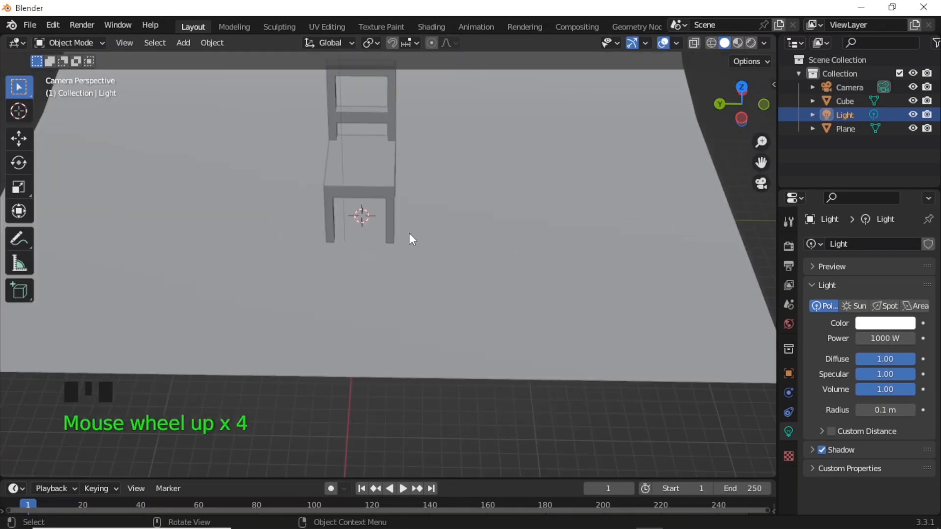
# - Switch the viewport to Rendered shading and view the lit chair up close
pyautogui.moveTo(409, 234)
pyautogui.keyDown('shift'); pyautogui.mouseDown(button='middle')
pyautogui.moveTo(416, 273)
pyautogui.moveTo(389, 326)
pyautogui.moveTo(421, 311)
pyautogui.moveTo(378, 275)
pyautogui.moveTo(359, 272)
pyautogui.mouseUp(button='middle'); pyautogui.keyUp('shift')
pyautogui.press('z')
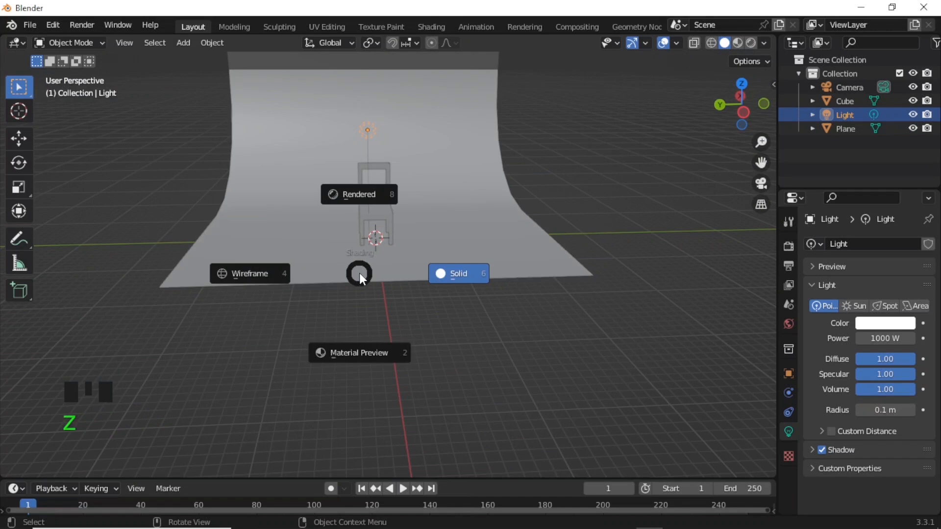
pyautogui.click(357, 215)
pyautogui.scroll(6, 390, 229)
pyautogui.keyDown('shift'); pyautogui.moveTo(389, 222); pyautogui.dragTo(365, 351, button='middle'); pyautogui.keyUp('shift')
pyautogui.scroll(2, 398, 360)
pyautogui.scroll(-1, 390, 344)
pyautogui.scroll(-3, 351, 341)
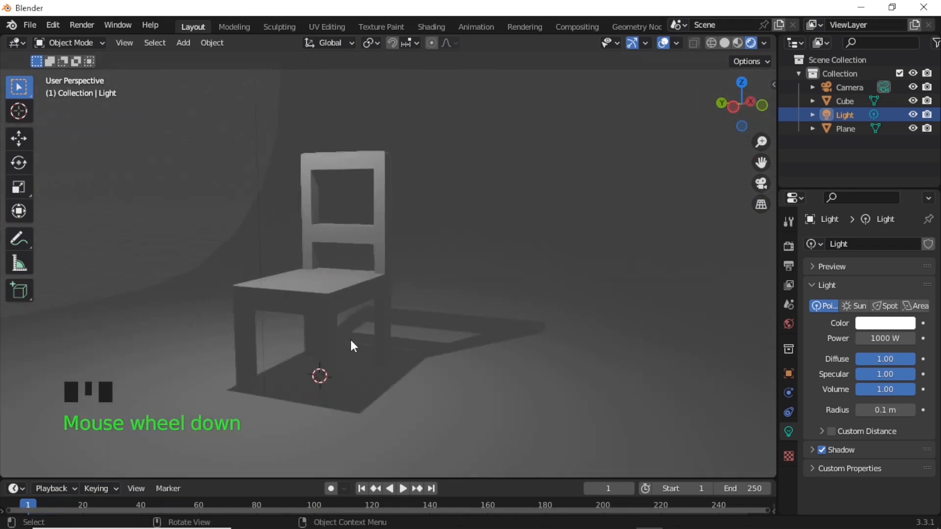
# - Reposition the point light freely, shift it about 2 m along positive X and adjust its height along Z
pyautogui.press('g')
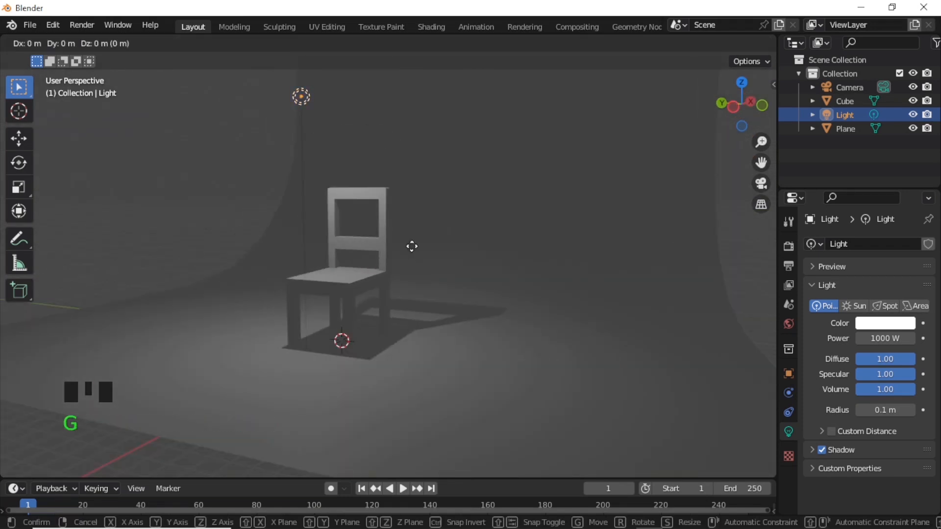
pyautogui.click(393, 260)
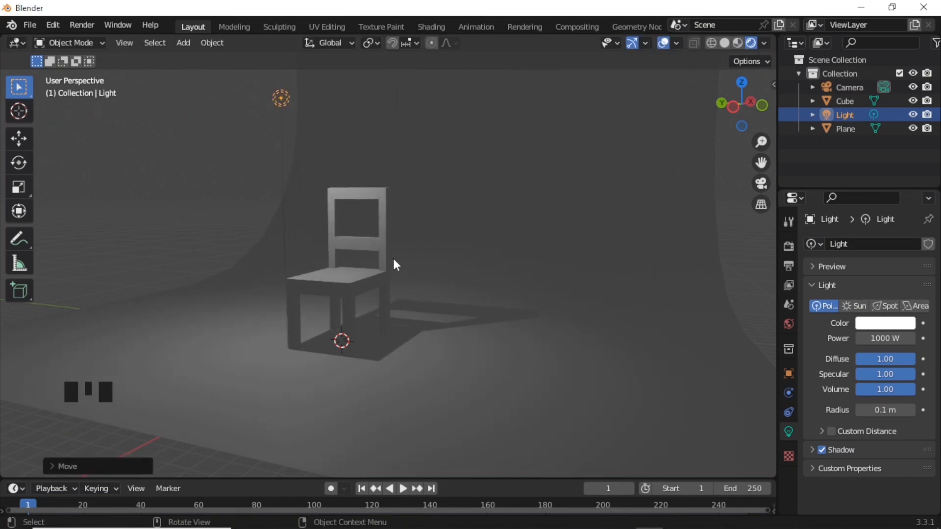
pyautogui.press('g')
pyautogui.press('x')
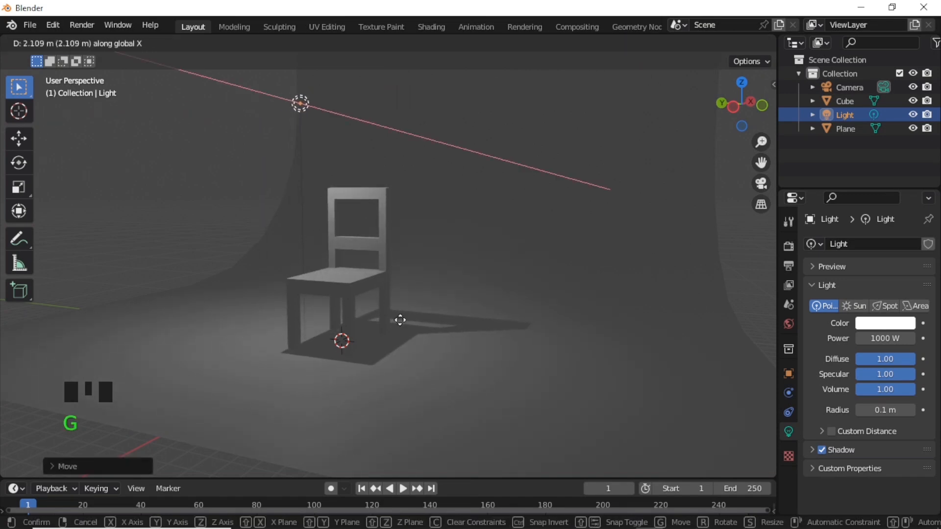
pyautogui.click(392, 318)
pyautogui.press('g')
pyautogui.press('z')
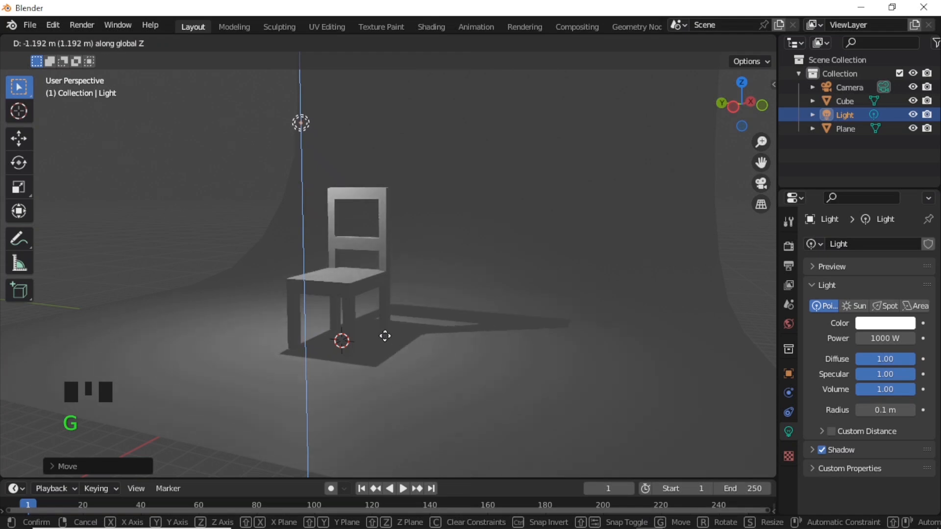
pyautogui.click(381, 322)
# - Fine-tune the point light's position along X and move it along positive Y
pyautogui.press('g')
pyautogui.press('x')
pyautogui.click(342, 340)
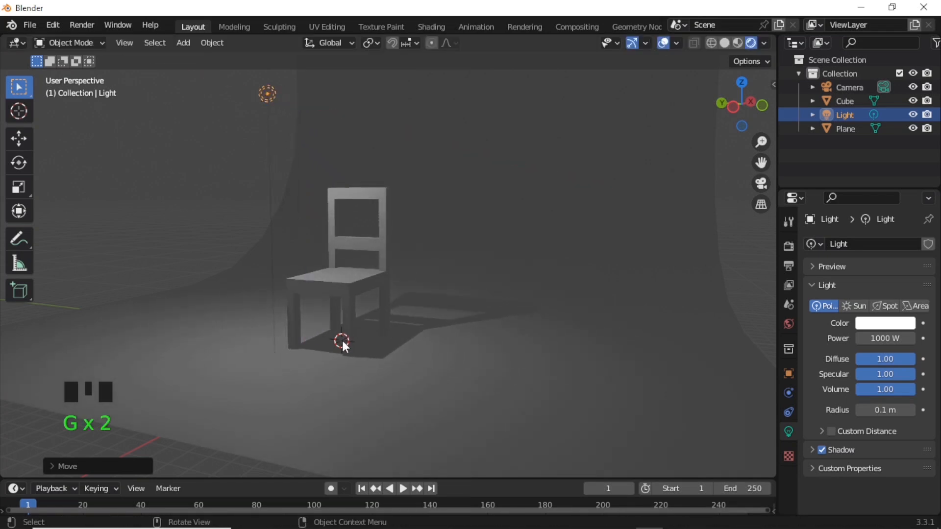
pyautogui.press('g')
pyautogui.press('x')
pyautogui.click(362, 338)
pyautogui.press('g')
pyautogui.press('y')
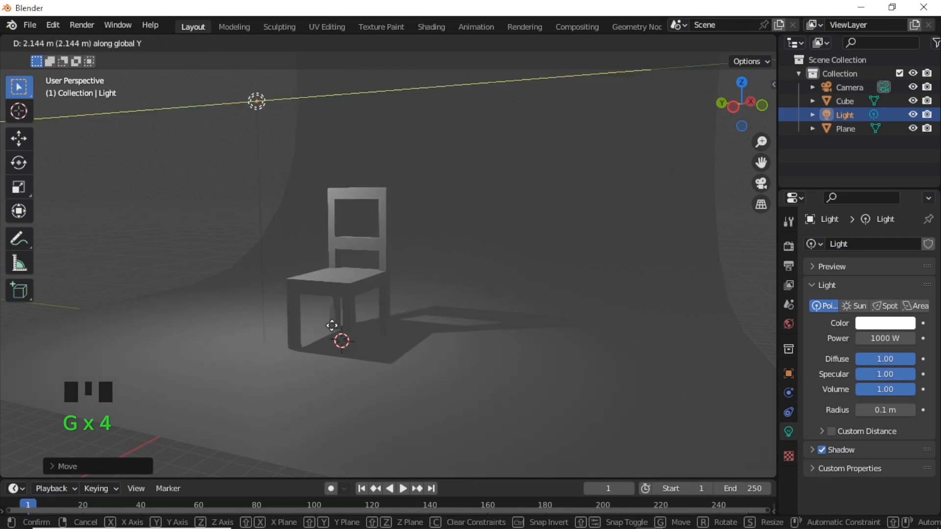
pyautogui.click(343, 327)
# - Raise the point light's power to 1108.4 W
pyautogui.moveTo(343, 327); pyautogui.dragTo(370, 335, button='middle')
pyautogui.scroll(-2, 379, 343)
pyautogui.scroll(4, 373, 335)
pyautogui.moveTo(877, 338); pyautogui.dragTo(901, 338)
pyautogui.scroll(-5, 480, 369)
pyautogui.scroll(3, 471, 343)
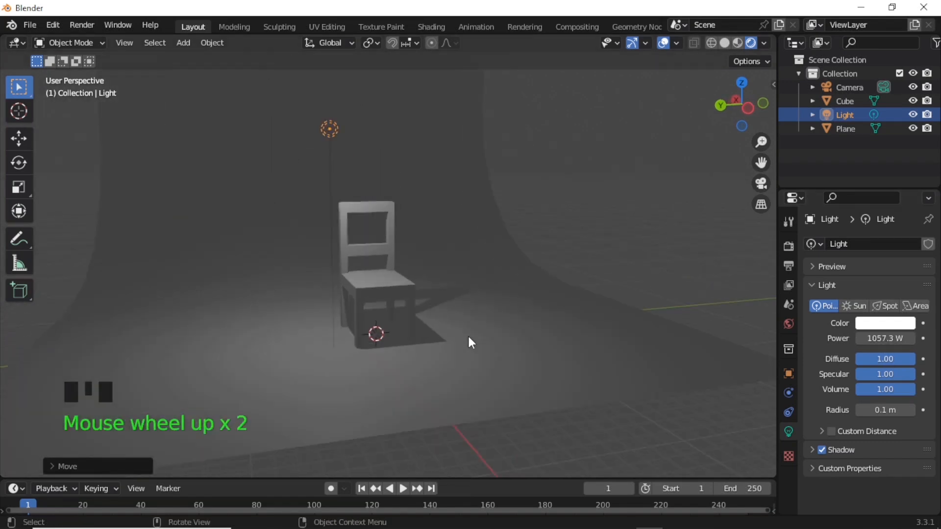
pyautogui.moveTo(880, 338); pyautogui.dragTo(899, 338)
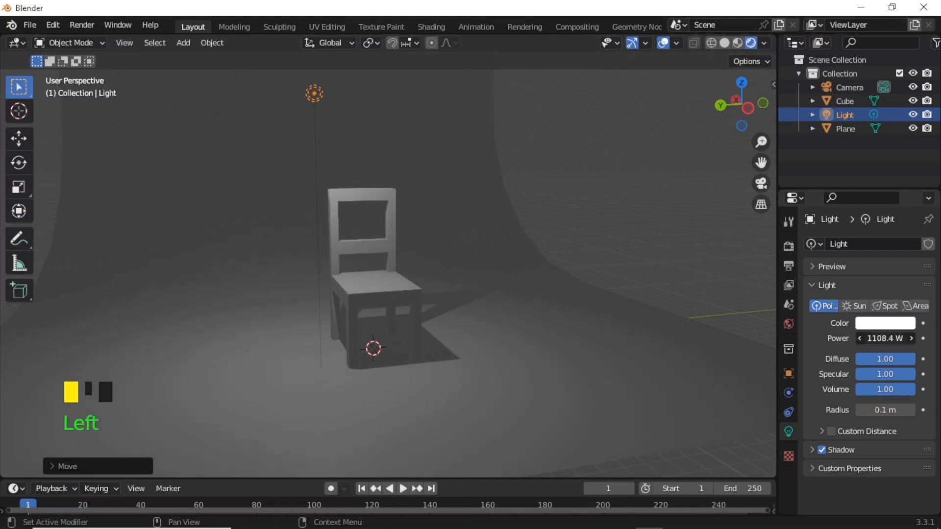
# - Give the point light a very pale off-white colour and raise its power to 1175.2 W
pyautogui.click(864, 322)
pyautogui.moveTo(832, 220); pyautogui.dragTo(837, 231)
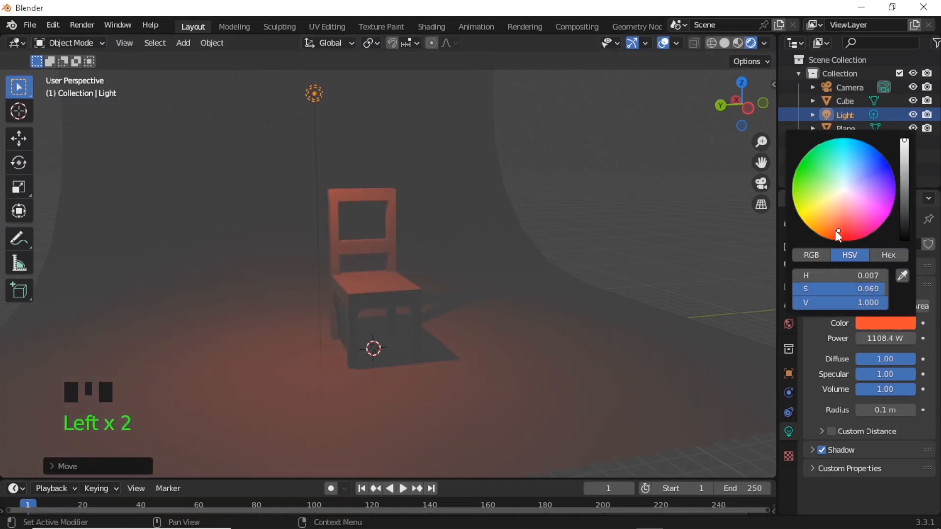
pyautogui.click(833, 197)
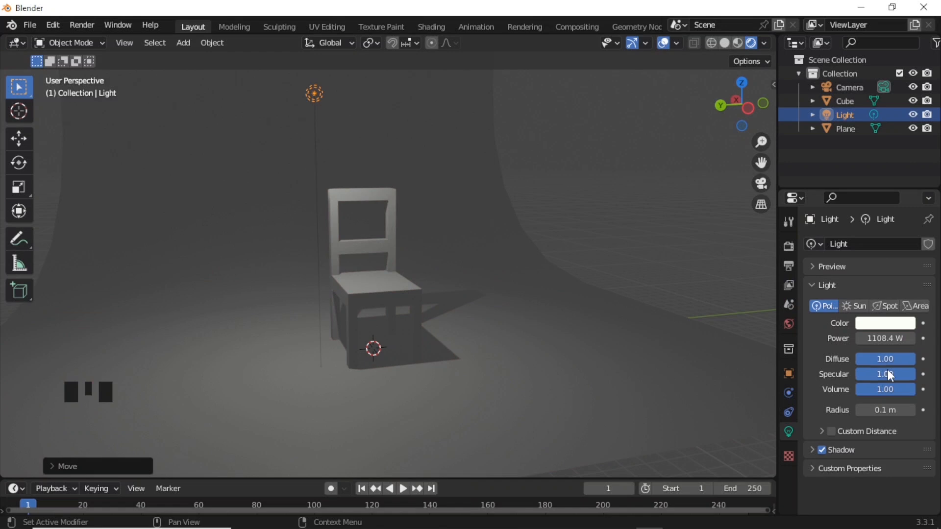
pyautogui.moveTo(880, 339); pyautogui.dragTo(903, 339)
pyautogui.scroll(5, 384, 296)
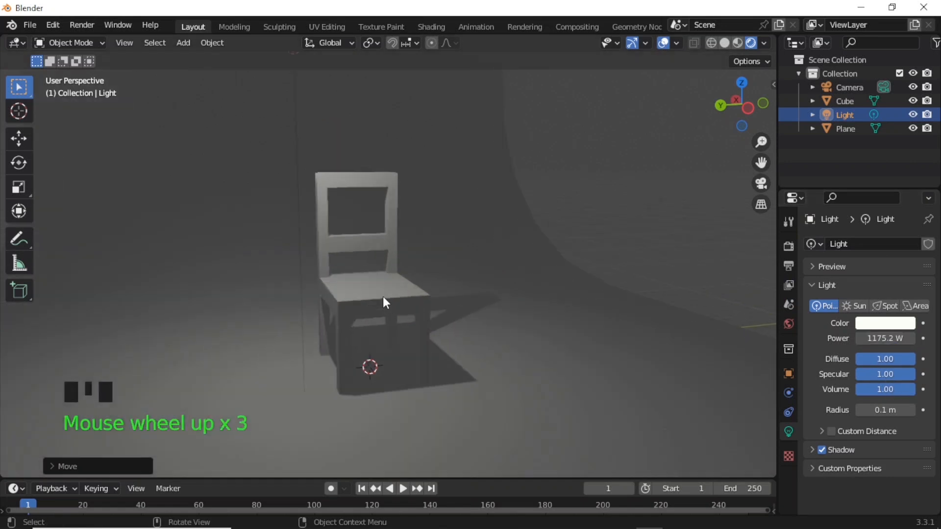
# - Select the curved backdrop, switch to Solid shading and move the backdrop sideways relative to the chair
pyautogui.moveTo(397, 309); pyautogui.dragTo(382, 308, button='middle')
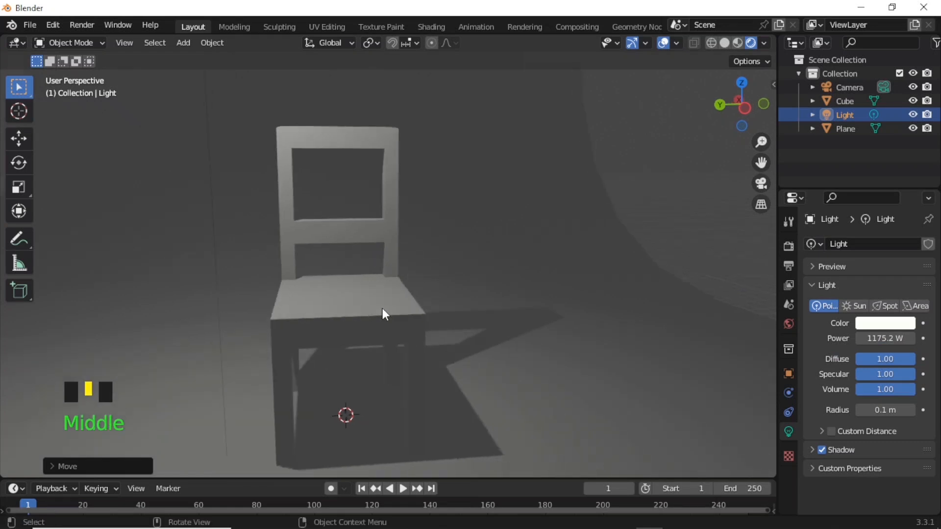
pyautogui.scroll(-3, 382, 308)
pyautogui.click(462, 240)
pyautogui.press('Tab')
pyautogui.press('Tab')
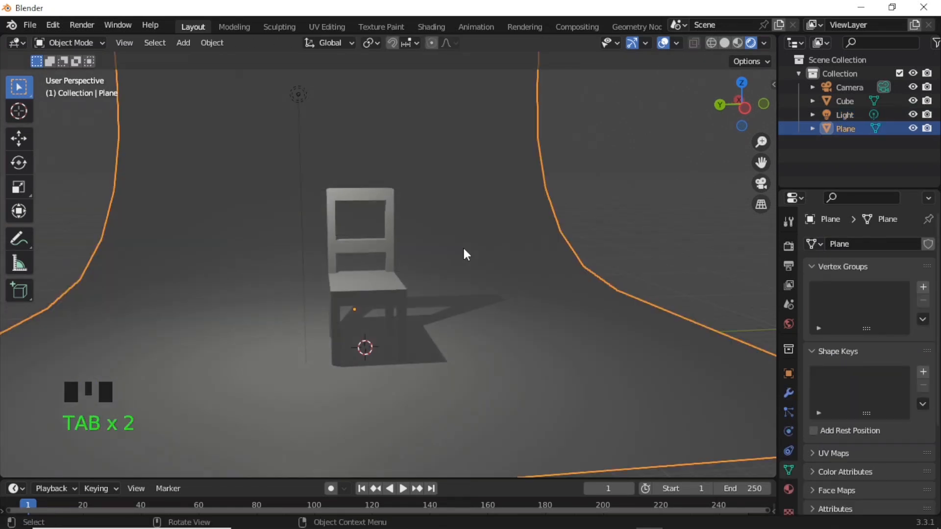
pyautogui.press('z')
pyautogui.press('g')
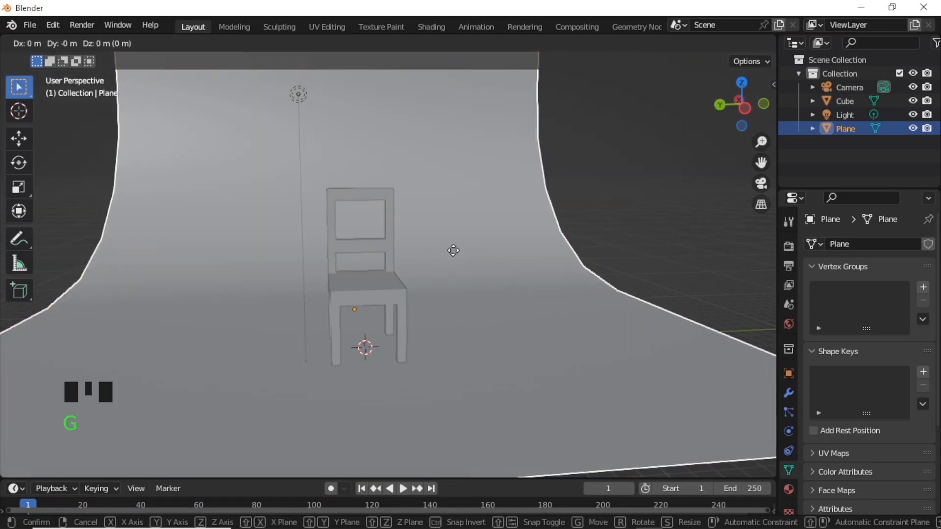
pyautogui.click(552, 248)
# - Widen the curved backdrop by scaling it along the Y axis
pyautogui.moveTo(451, 275); pyautogui.dragTo(498, 296, button='middle')
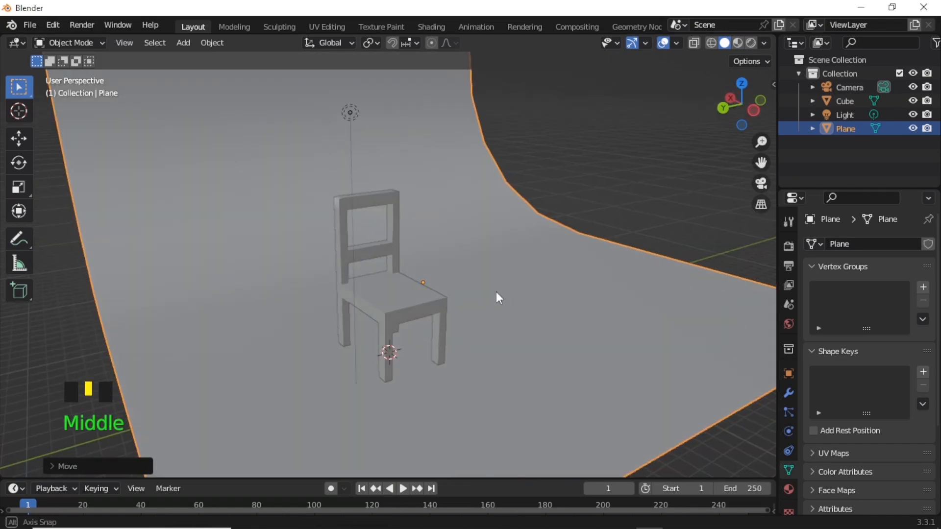
pyautogui.scroll(4, 485, 290)
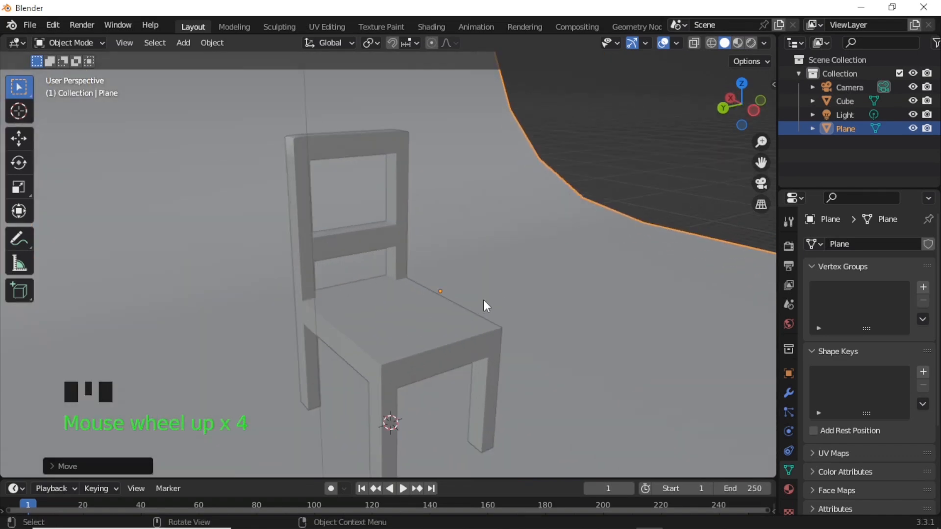
pyautogui.scroll(-2, 504, 292)
pyautogui.scroll(-2, 501, 296)
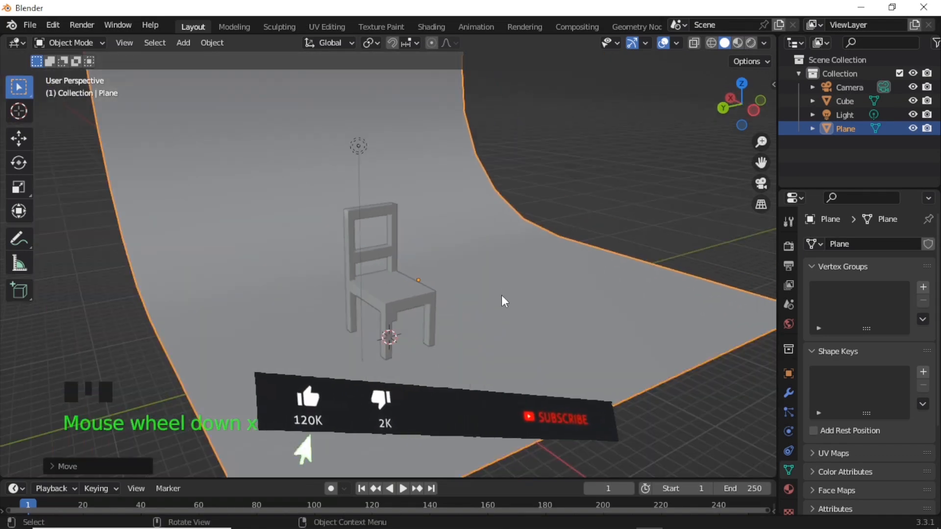
pyautogui.scroll(-2, 500, 317)
pyautogui.press('s')
pyautogui.press('y')
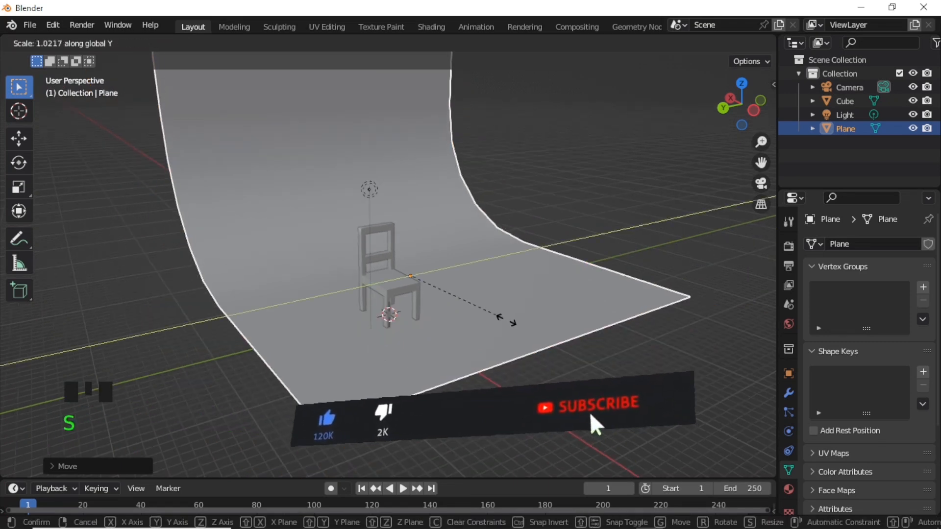
pyautogui.click(597, 356)
# - Return to Rendered shading and frame the chair and its shadow from the front
pyautogui.scroll(8, 546, 337)
pyautogui.moveTo(534, 334); pyautogui.dragTo(528, 333, button='middle')
pyautogui.scroll(-2, 523, 337)
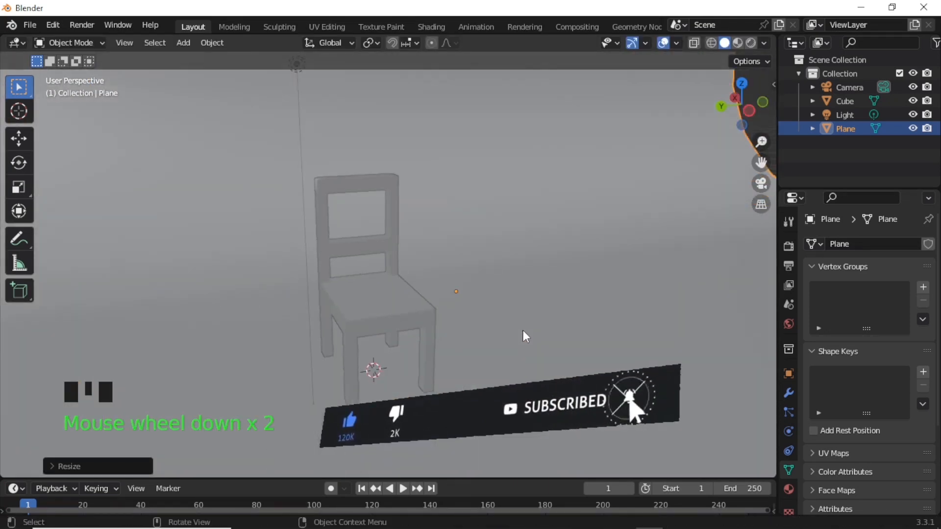
pyautogui.press('z')
pyautogui.keyDown('shift'); pyautogui.moveTo(525, 336); pyautogui.dragTo(566, 311, button='middle'); pyautogui.keyUp('shift')
pyautogui.scroll(2, 578, 297)
pyautogui.scroll(-3, 566, 311)
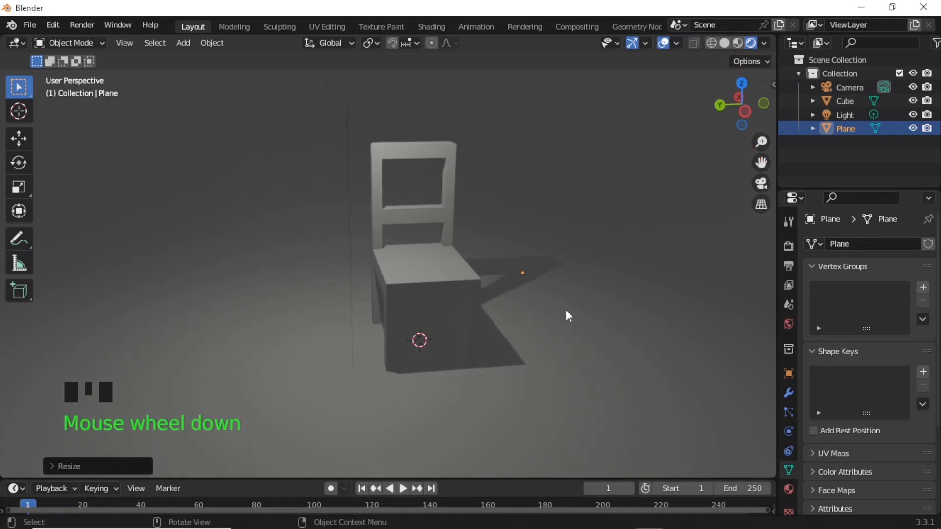
pyautogui.scroll(1, 565, 311)
# - Align the camera to the current front view of the chair and check the framing
pyautogui.press('ctrl+alt+KP_0')
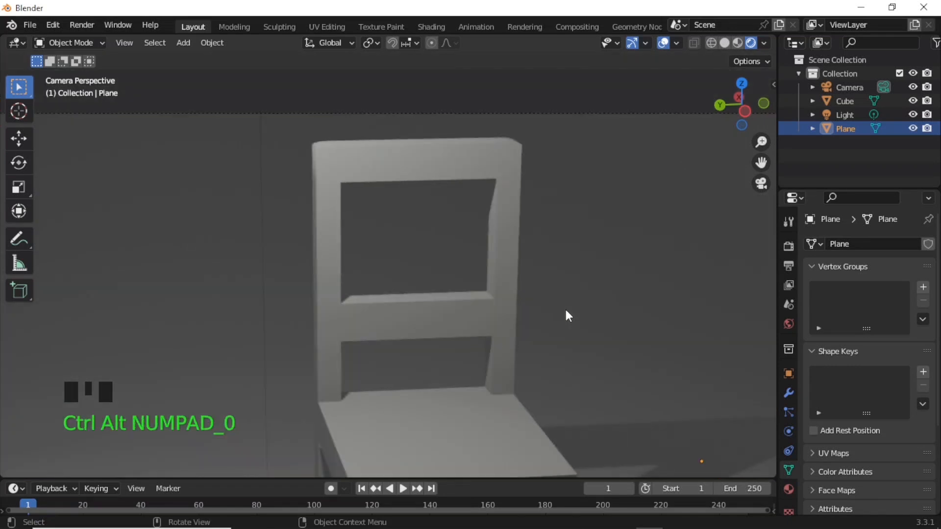
pyautogui.scroll(-6, 566, 310)
pyautogui.keyDown('shift'); pyautogui.moveTo(491, 372); pyautogui.dragTo(498, 316, button='middle'); pyautogui.keyUp('shift')
pyautogui.scroll(3, 510, 292)
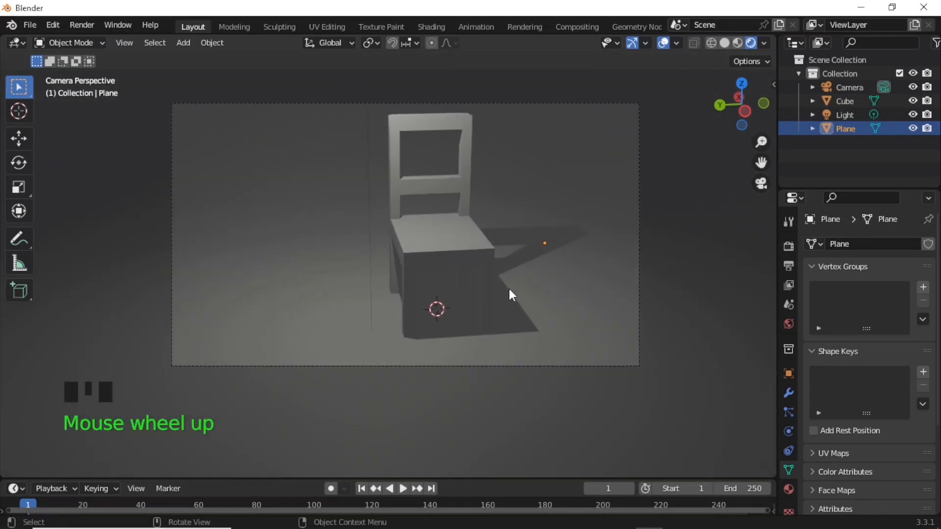
pyautogui.scroll(1, 525, 331)
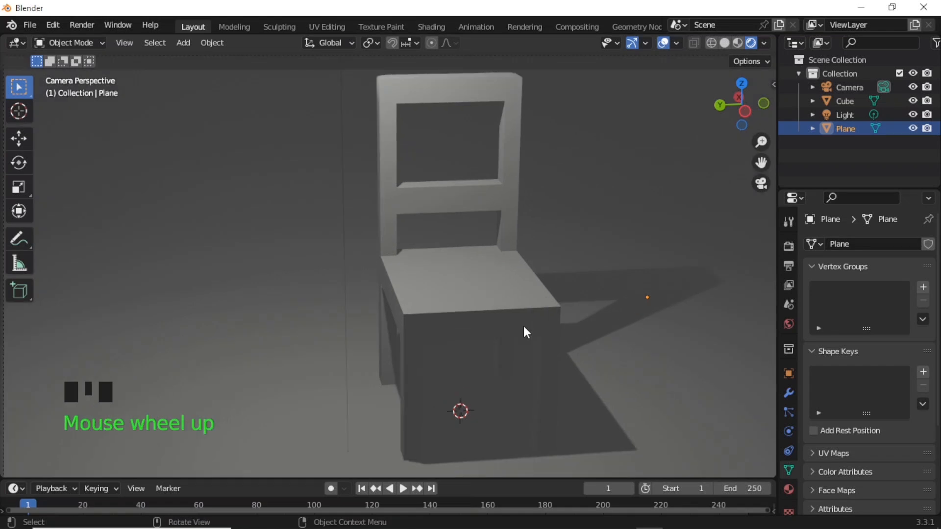
pyautogui.scroll(1, 524, 327)
pyautogui.scroll(-3, 523, 327)
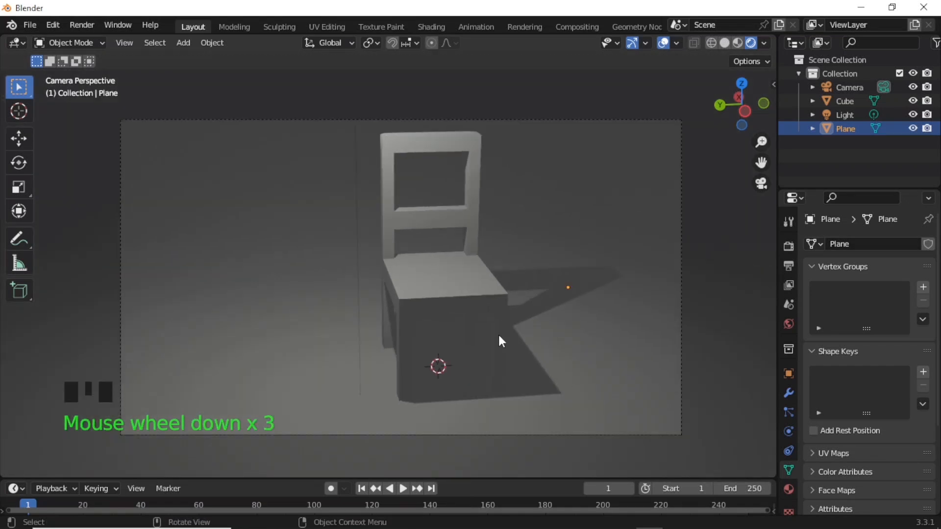
pyautogui.scroll(-1, 500, 339)
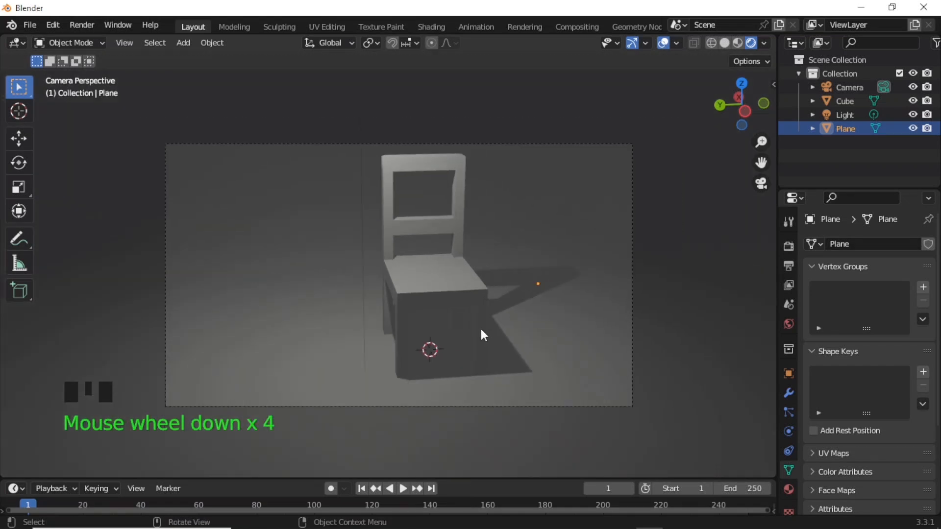
# - Orbit slightly to a more angled view of the chair and realign the camera to it
pyautogui.moveTo(474, 325)
pyautogui.mouseDown(button='middle')
pyautogui.moveTo(487, 333)
pyautogui.moveTo(493, 326)
pyautogui.mouseUp(button='middle')
pyautogui.scroll(1, 487, 333)
pyautogui.scroll(1, 488, 324)
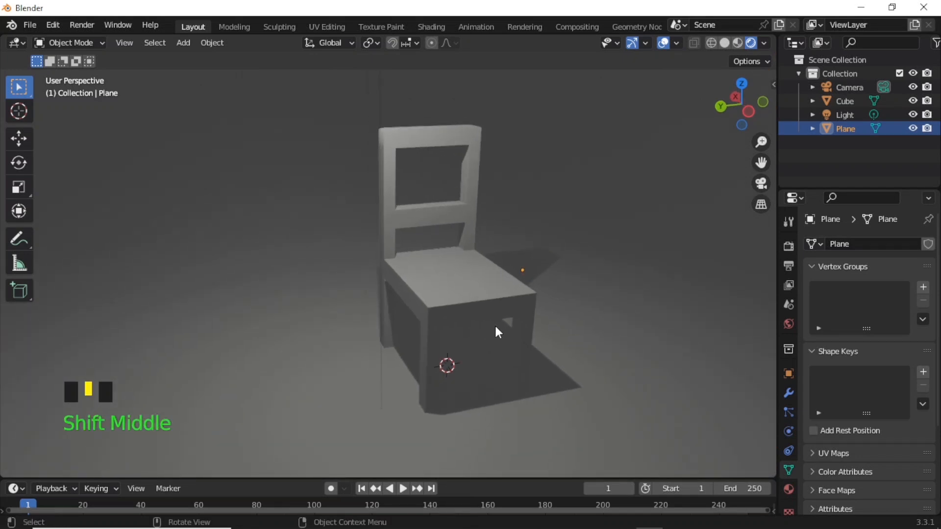
pyautogui.scroll(-2, 495, 327)
pyautogui.press('ctrl+alt+KP_0')
pyautogui.scroll(3, 495, 331)
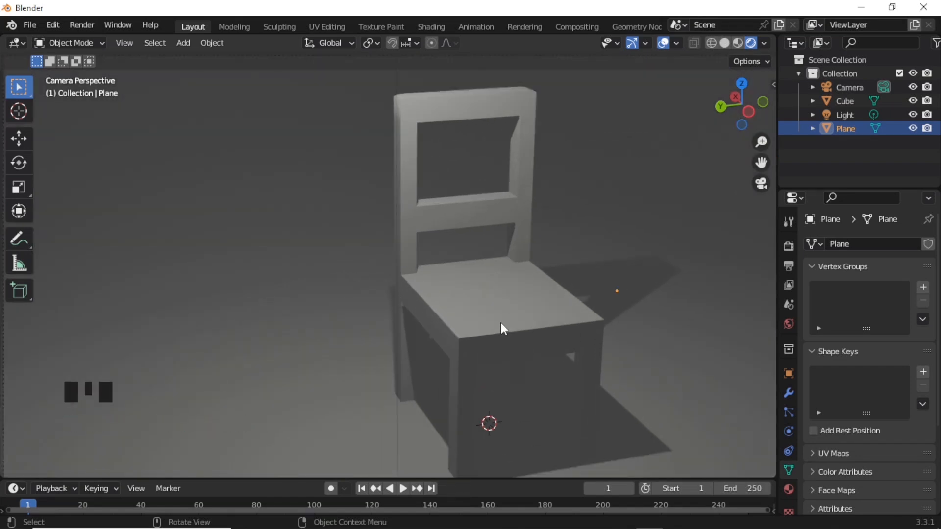
# - Render a still image of the chair with Eevee, inspect it and close the render window
pyautogui.click(78, 24)
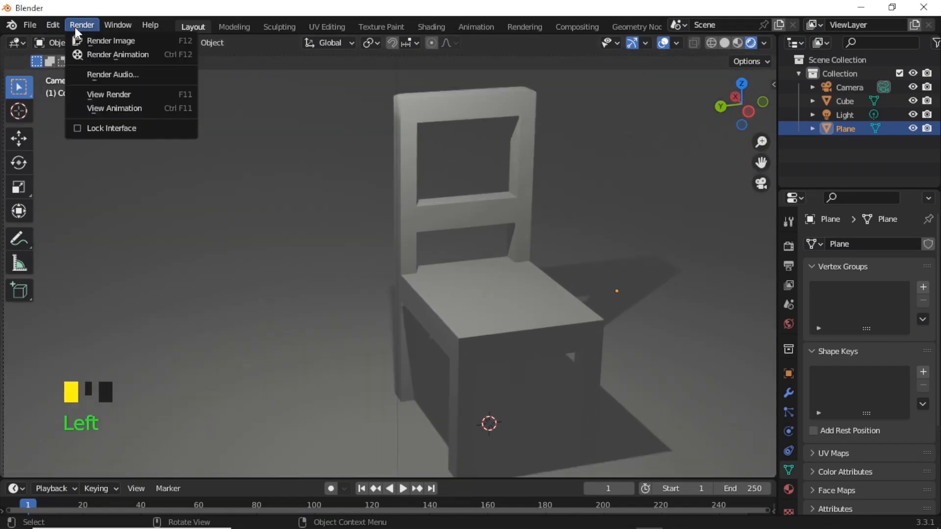
pyautogui.click(788, 246)
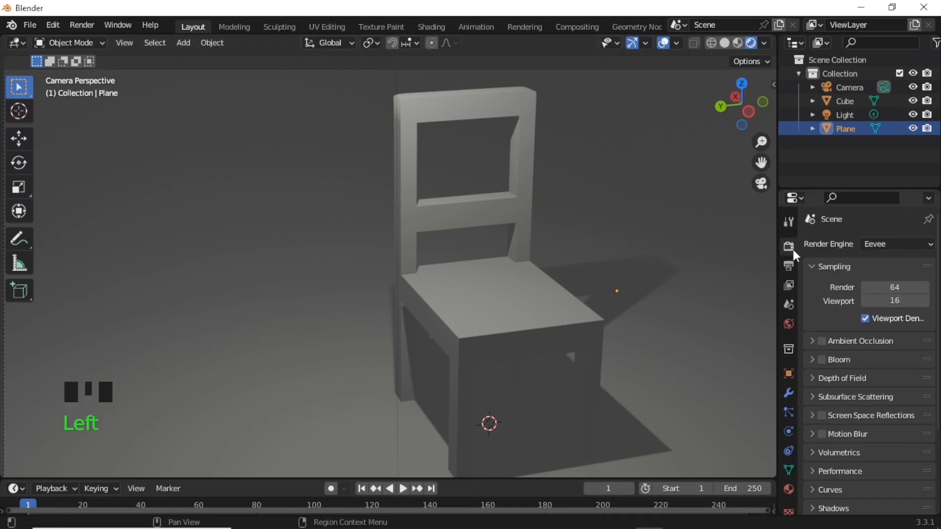
pyautogui.click(82, 25)
pyautogui.click(93, 41)
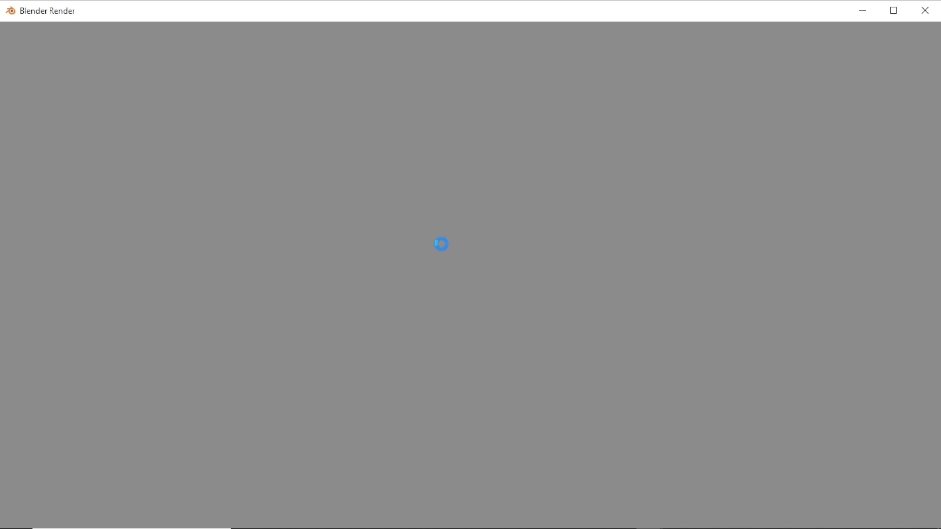
pyautogui.scroll(-4, 440, 245)
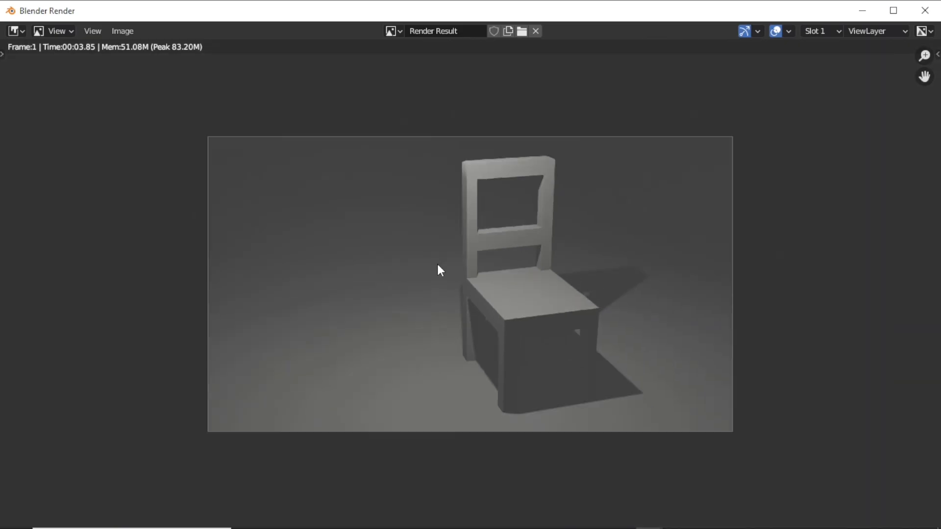
pyautogui.scroll(1, 437, 267)
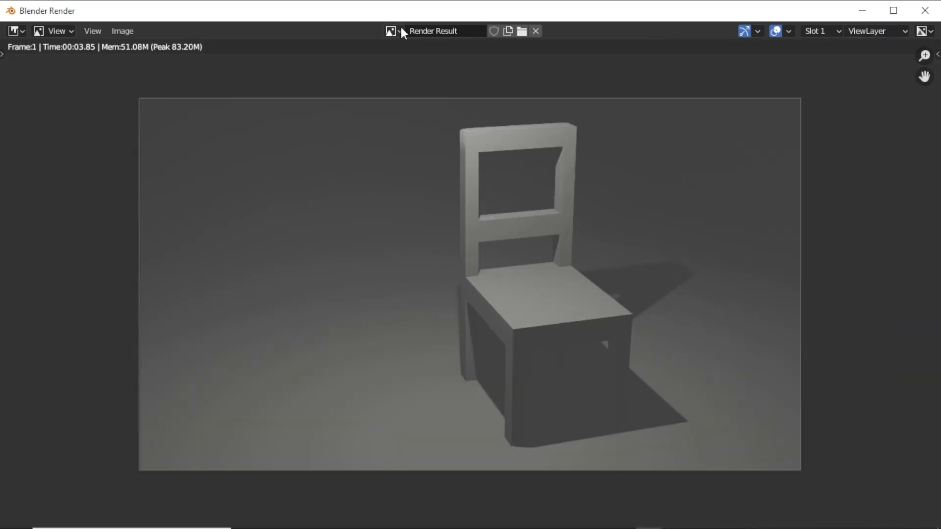
pyautogui.click(924, 10)
pyautogui.scroll(-5, 426, 291)
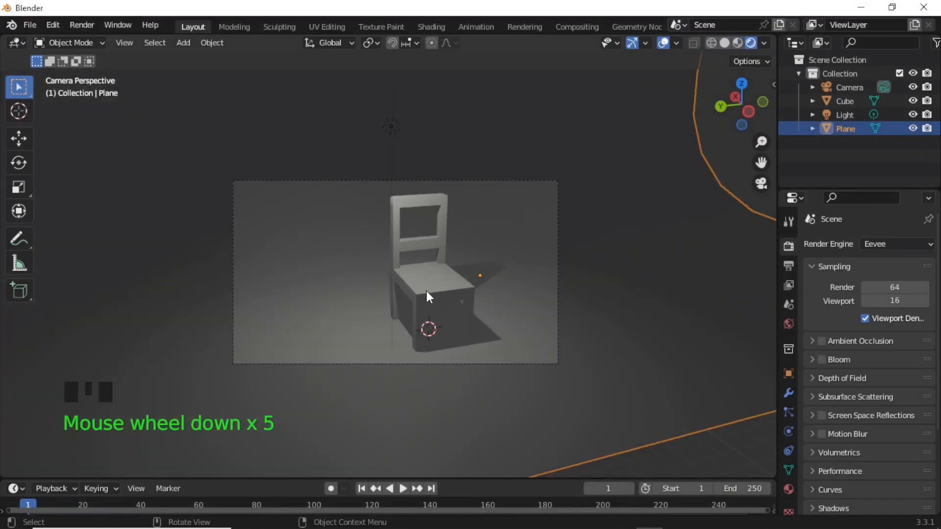
# - Scale the chair down to a little over half its size and lower it about 1.6 m to the floor line
pyautogui.click(440, 300)
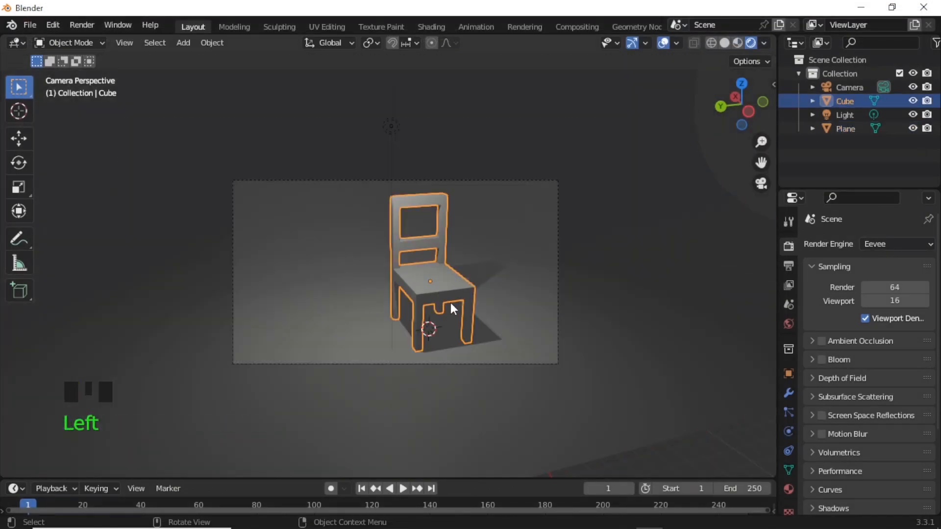
pyautogui.press('KP_1')
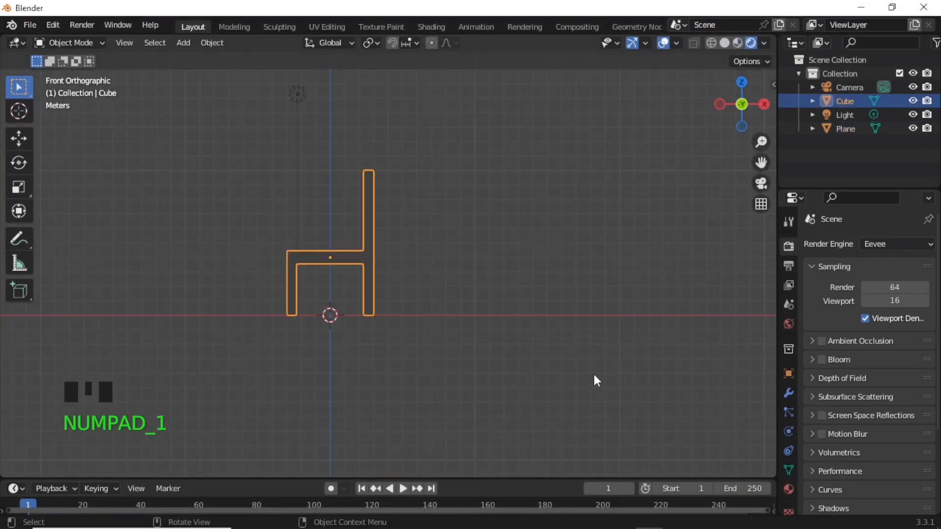
pyautogui.press('s')
pyautogui.click(468, 319)
pyautogui.press('g')
pyautogui.press('z')
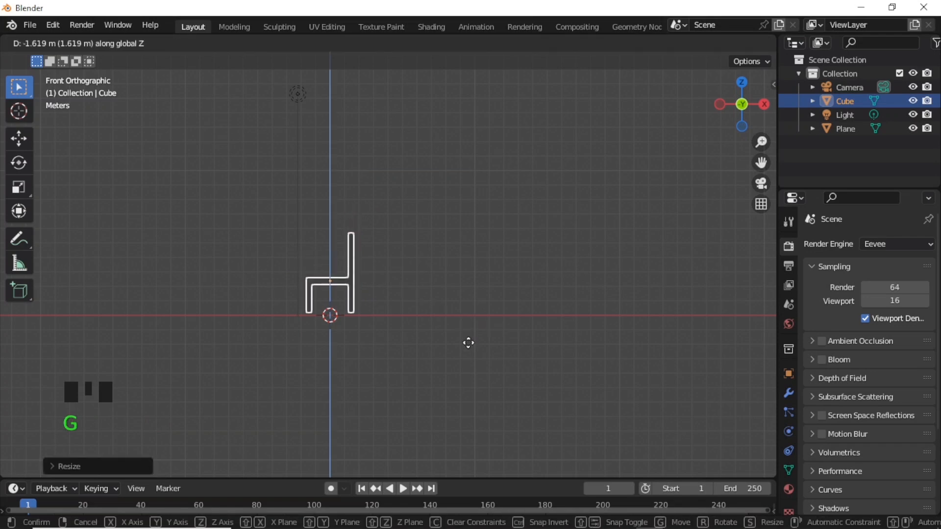
pyautogui.click(469, 343)
# - Lower the light about 4.9 m along the Z axis and check the lighting through the camera
pyautogui.moveTo(374, 324); pyautogui.dragTo(545, 338, button='middle')
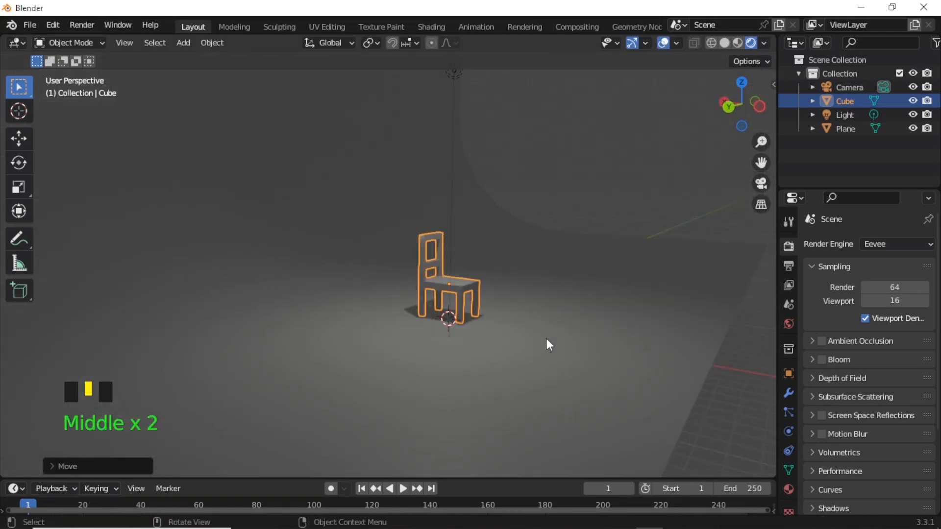
pyautogui.click(454, 84)
pyautogui.press('g')
pyautogui.press('z')
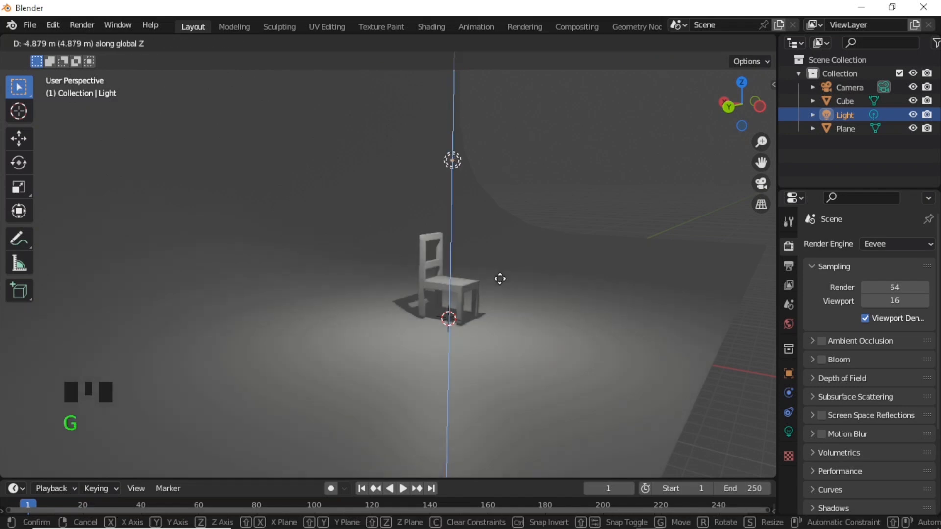
pyautogui.click(499, 279)
pyautogui.press('KP_0')
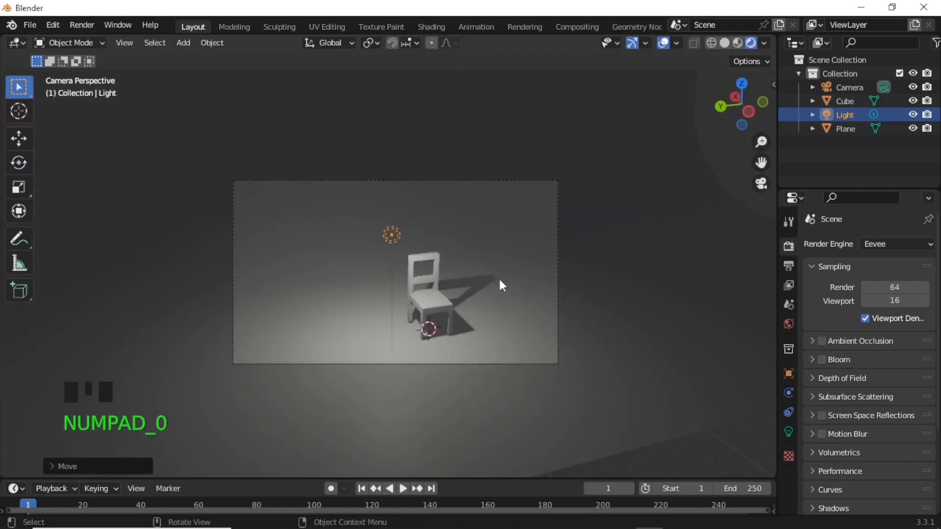
# - Check how the chair meets the floor up close, then lower it about 0.17 m along Z so the legs rest on the floor
pyautogui.scroll(4, 498, 279)
pyautogui.moveTo(499, 284); pyautogui.dragTo(487, 314, button='middle')
pyautogui.scroll(4, 487, 314)
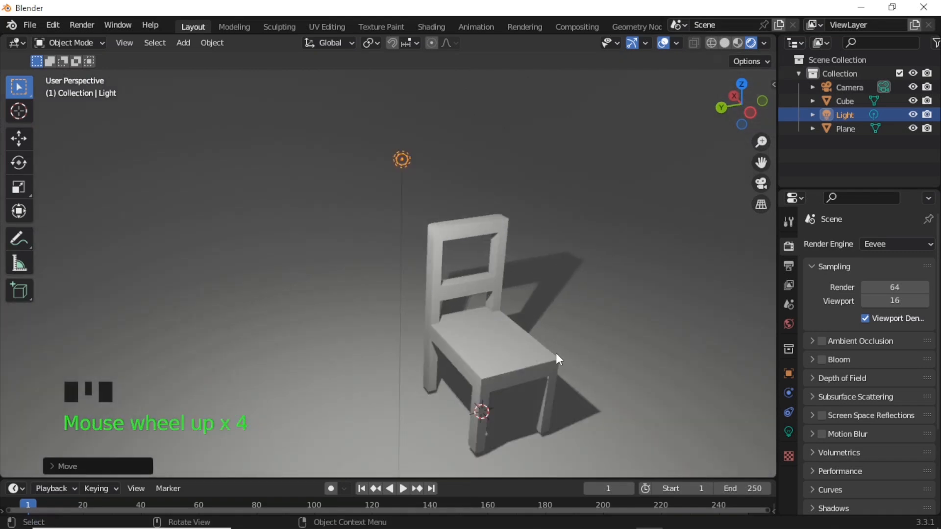
pyautogui.scroll(2, 555, 353)
pyautogui.keyDown('shift'); pyautogui.moveTo(559, 303); pyautogui.dragTo(530, 281, button='middle'); pyautogui.keyUp('shift')
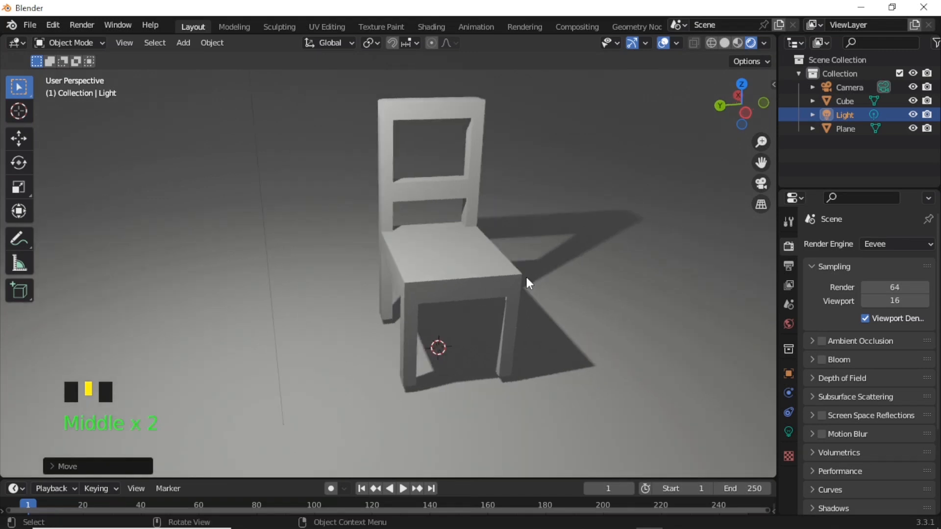
pyautogui.moveTo(495, 276); pyautogui.dragTo(515, 261, button='middle')
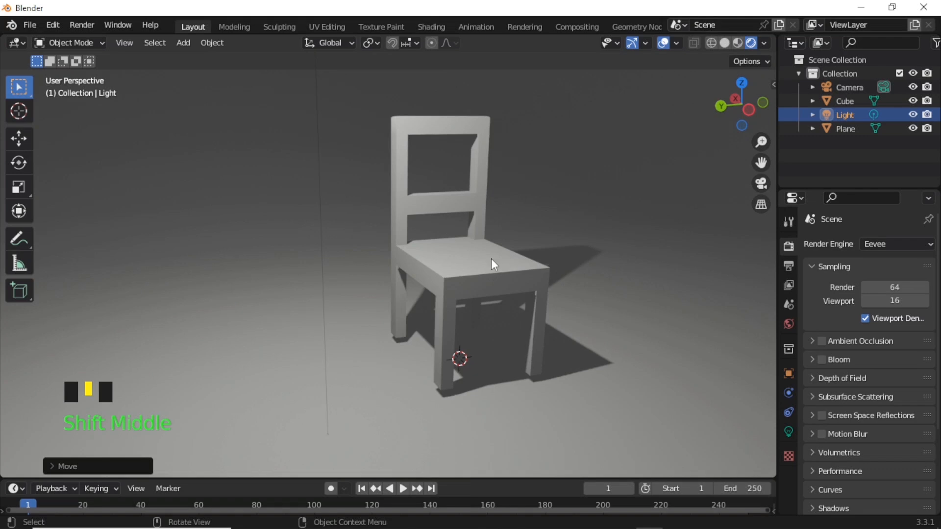
pyautogui.click(463, 284)
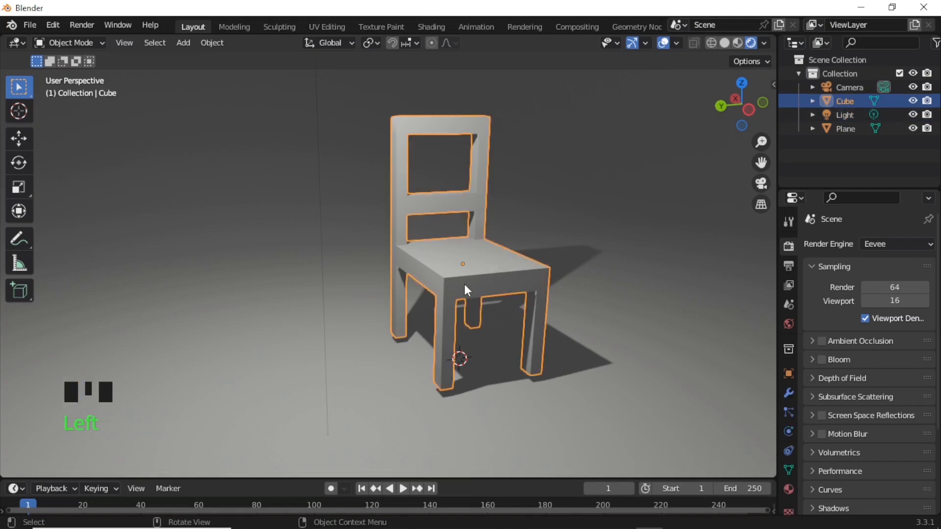
pyautogui.press('KP_1')
pyautogui.press('g')
pyautogui.press('z')
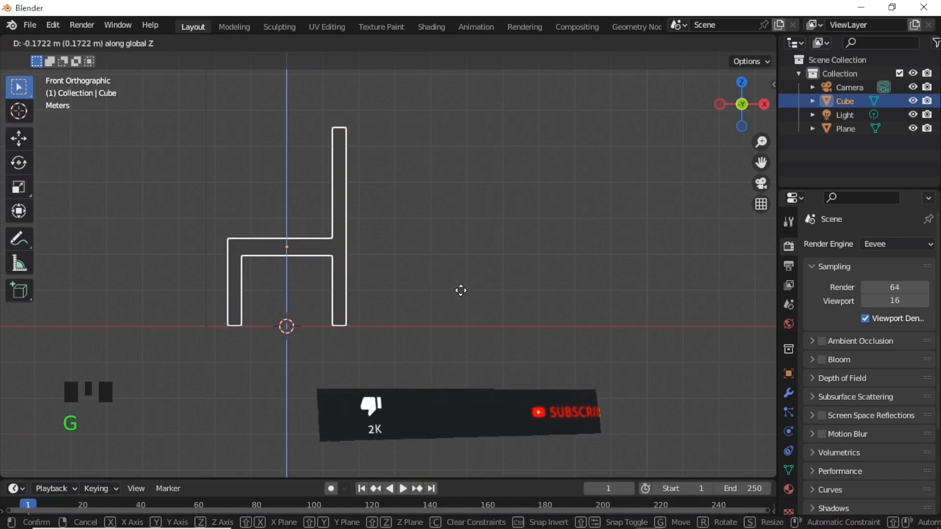
pyautogui.click(462, 294)
# - Frame the smaller chair and its shadow from an angled front view and align the camera to that view
pyautogui.moveTo(323, 281); pyautogui.dragTo(498, 297, button='middle')
pyautogui.scroll(-4, 445, 334)
pyautogui.click(526, 269)
pyautogui.scroll(2, 504, 293)
pyautogui.scroll(1, 503, 293)
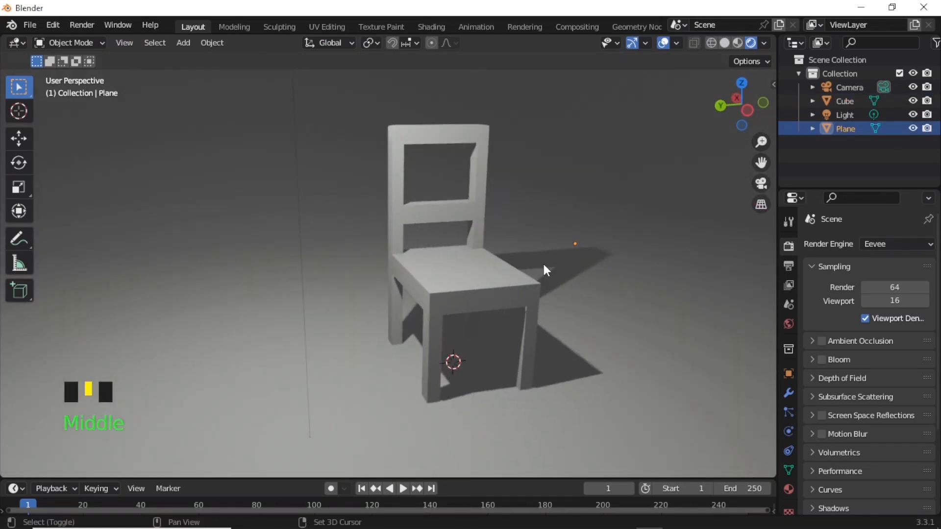
pyautogui.moveTo(544, 265); pyautogui.dragTo(528, 313, button='middle')
pyautogui.scroll(-2, 525, 316)
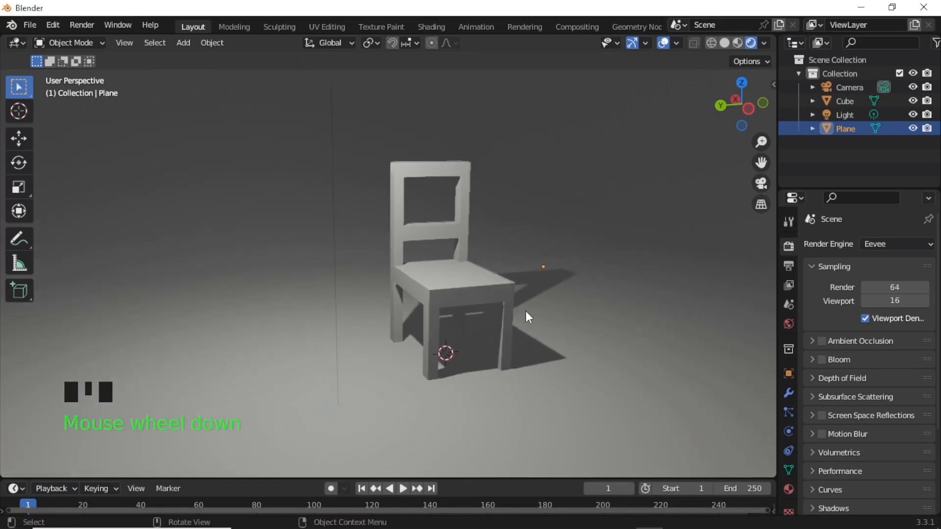
pyautogui.press('ctrl+alt+KP_0')
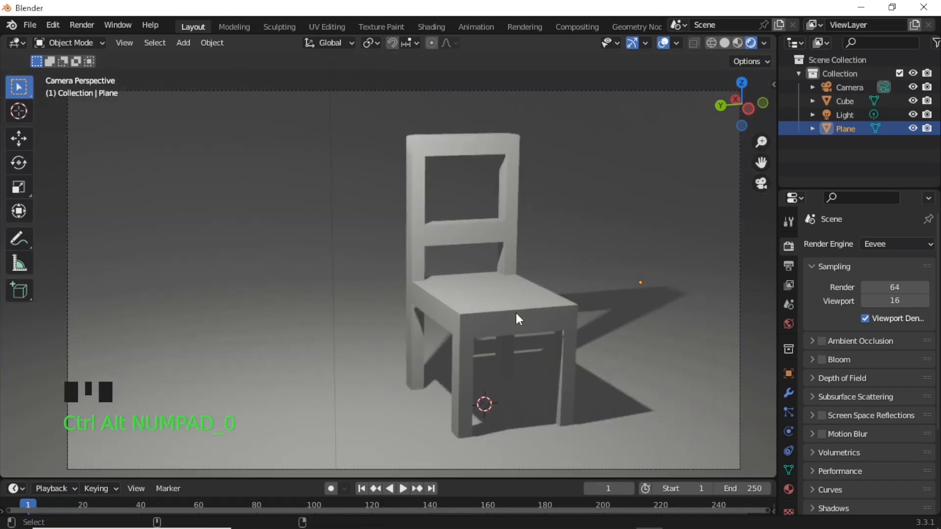
pyautogui.scroll(-1, 505, 313)
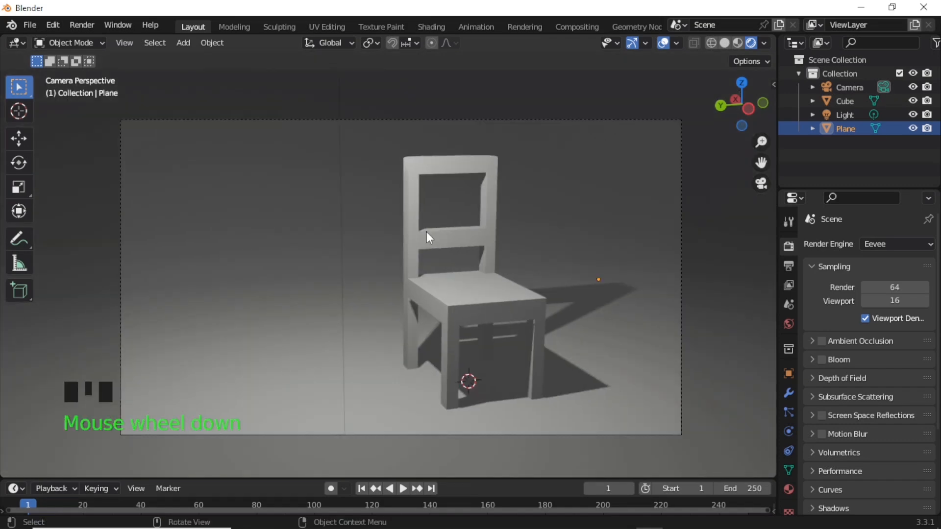
# - Render a still image from the realigned camera and inspect the full frame
pyautogui.click(77, 25)
pyautogui.click(93, 40)
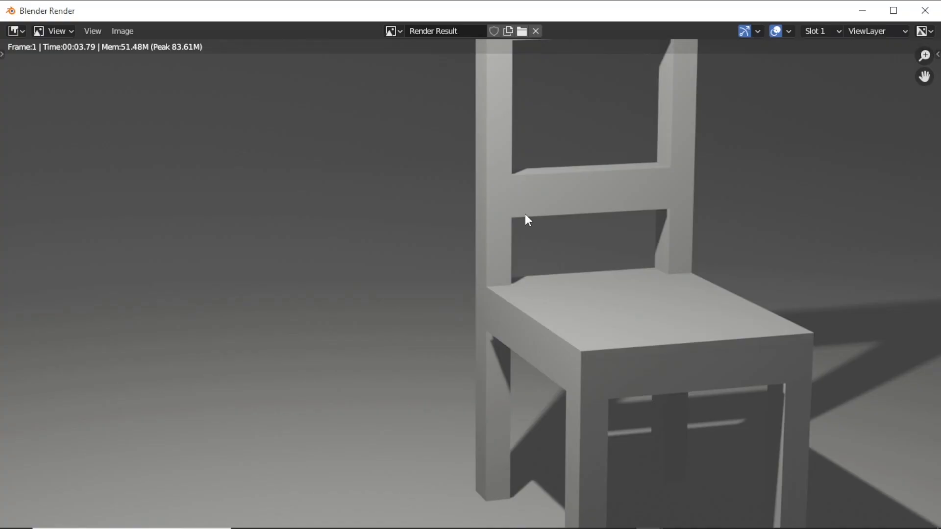
pyautogui.scroll(-6, 636, 168)
pyautogui.scroll(3, 621, 223)
pyautogui.scroll(1, 620, 220)
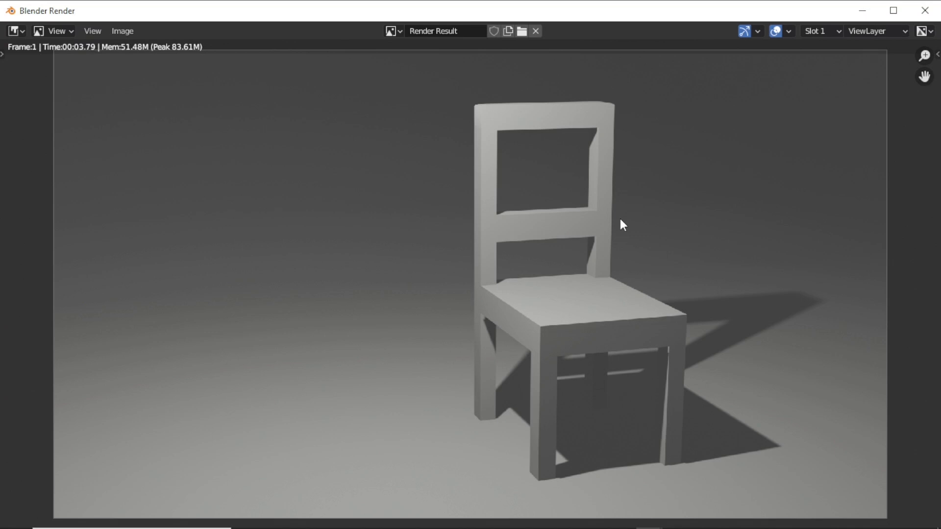
# - Save the rendered image of the chair
pyautogui.click(122, 31)
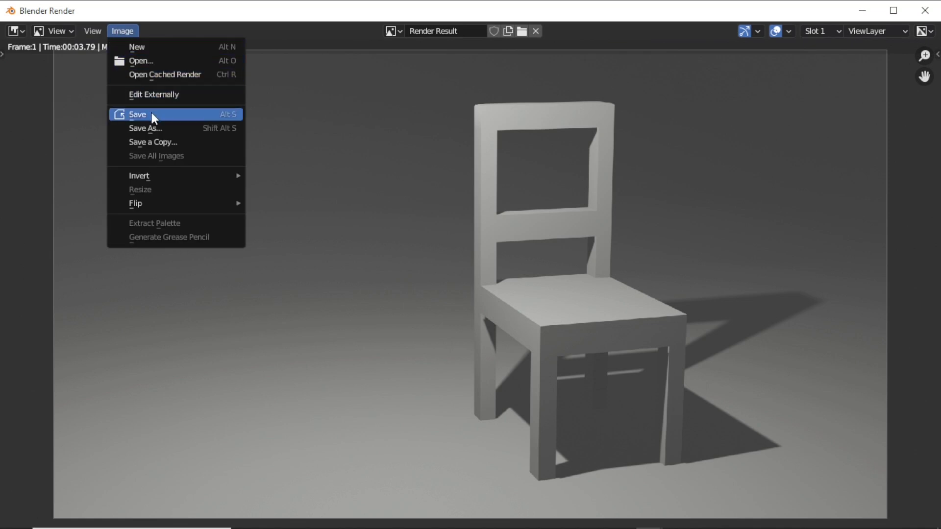